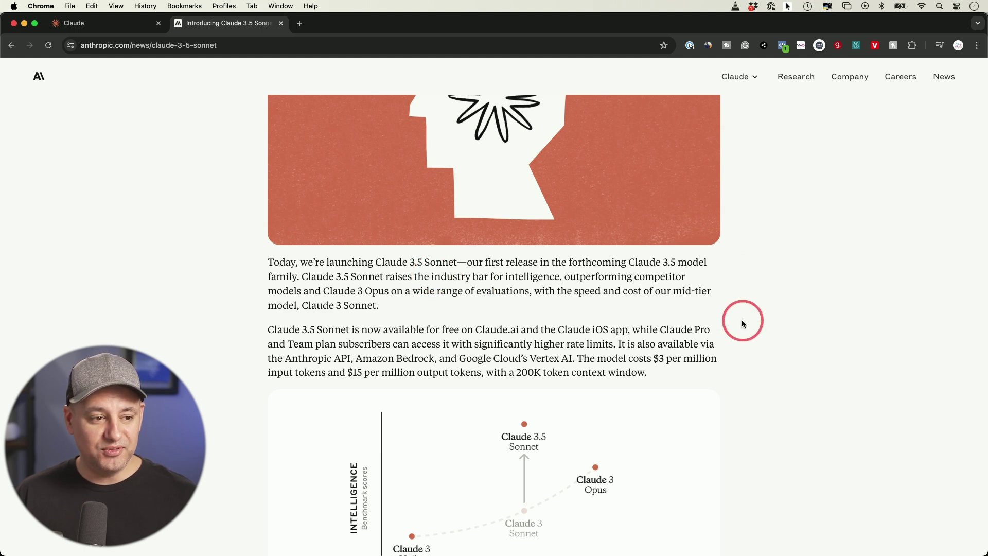
Scroll the Claude 3.5 Sonnet announcement down to its pricing details and intelligence-versus-cost chart
{"action": "scroll", "coordinate": [743, 323], "scroll_direction": "down", "scroll_amount": 2}
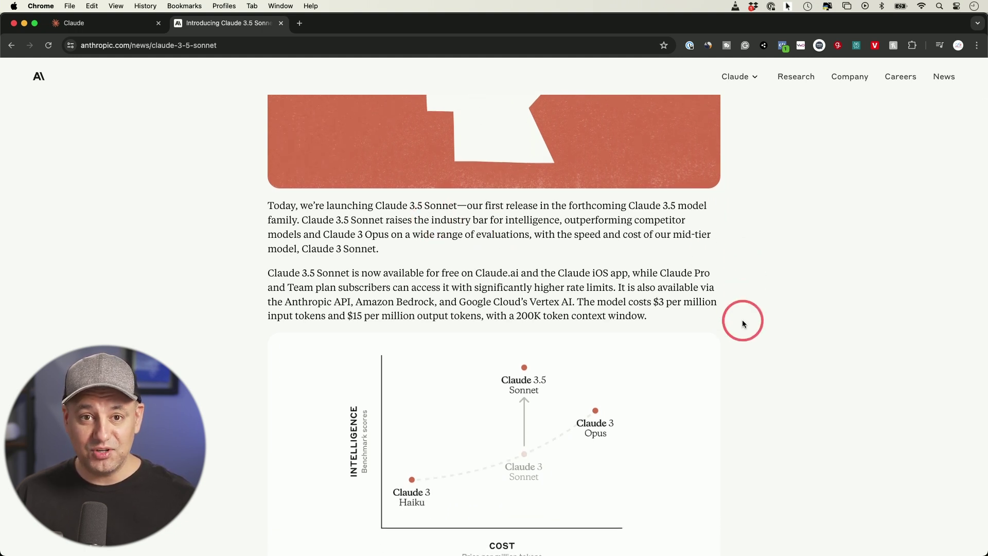
Scroll past the cost chart to the speed section, highlighting 'Claude 3 Opus' in its paragraph
{"action": "scroll", "coordinate": [742, 323], "scroll_direction": "down", "scroll_amount": 2}
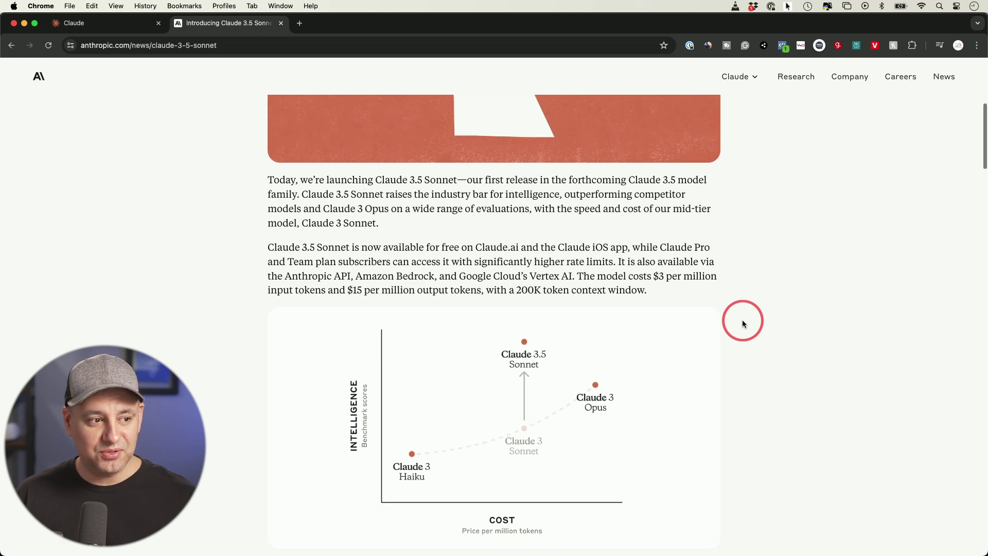
{"action": "scroll", "coordinate": [743, 323], "scroll_direction": "down", "scroll_amount": 1}
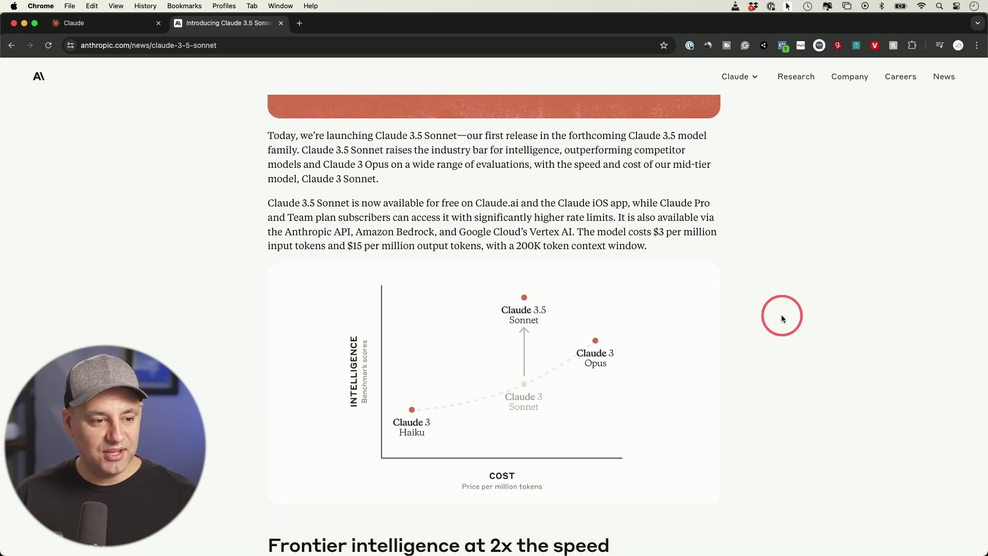
{"action": "scroll", "coordinate": [782, 315], "scroll_direction": "down", "scroll_amount": 1}
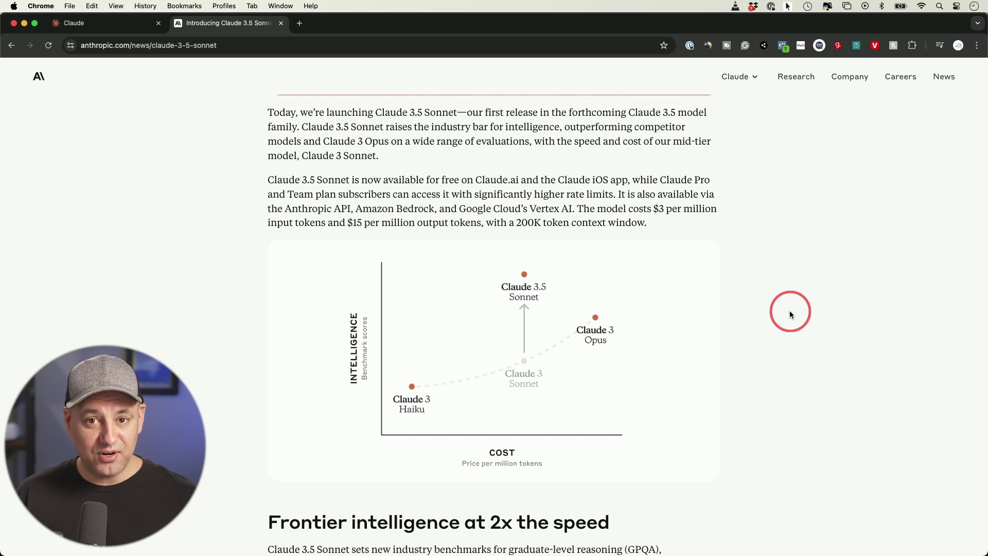
{"action": "scroll", "coordinate": [791, 315], "scroll_direction": "down", "scroll_amount": 1}
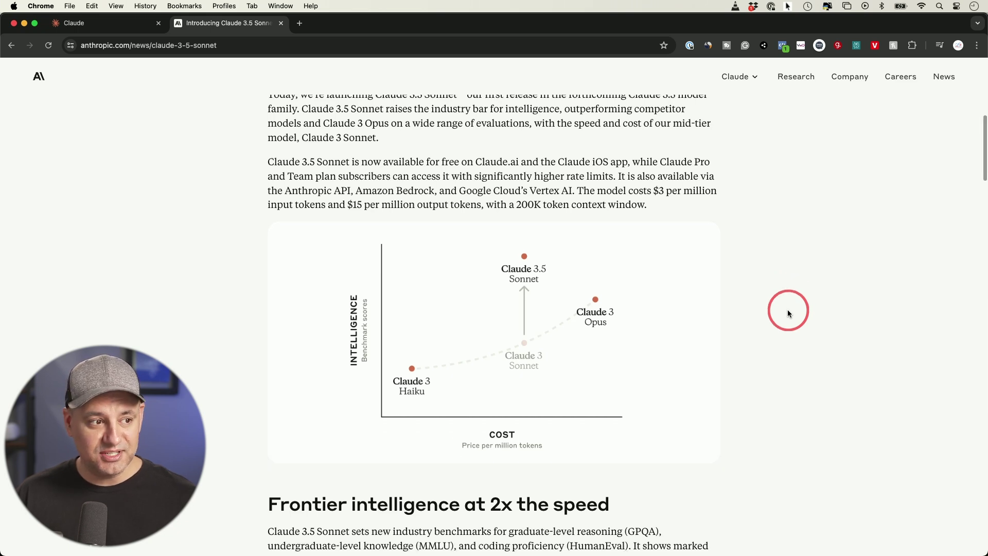
{"action": "scroll", "coordinate": [768, 313], "scroll_direction": "down", "scroll_amount": 1}
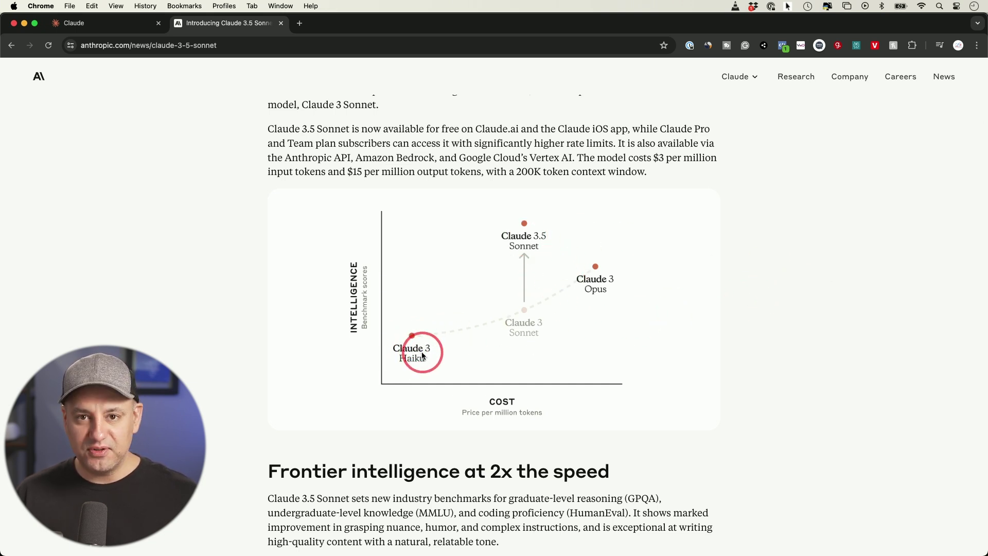
{"action": "scroll", "coordinate": [423, 355], "scroll_direction": "down", "scroll_amount": 3}
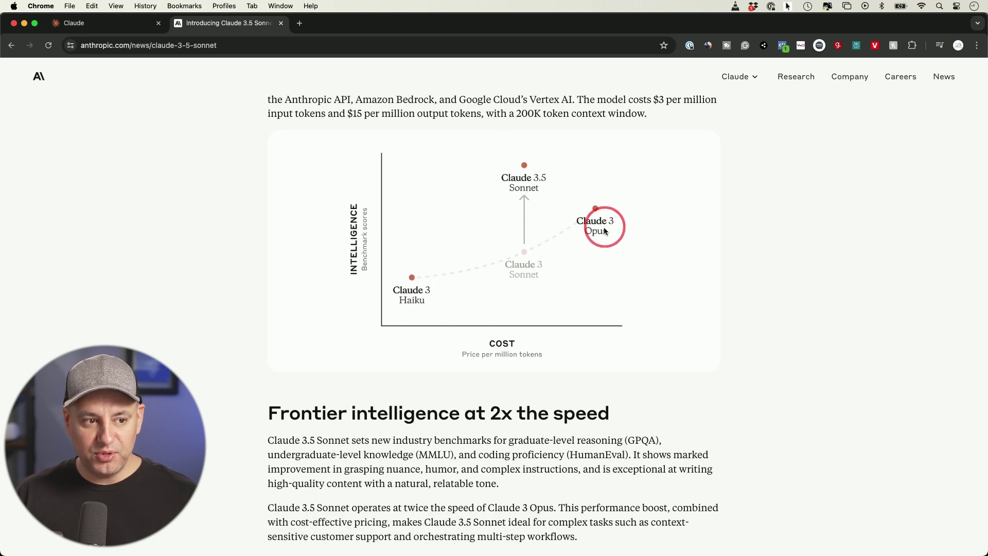
{"action": "scroll", "coordinate": [592, 230], "scroll_direction": "up", "scroll_amount": 1}
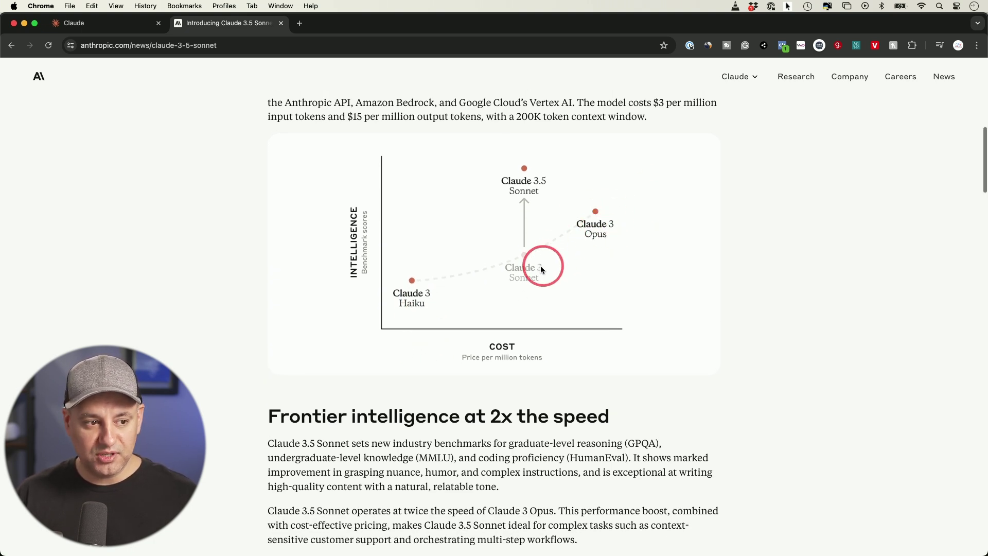
{"action": "scroll", "coordinate": [535, 271], "scroll_direction": "down", "scroll_amount": 1}
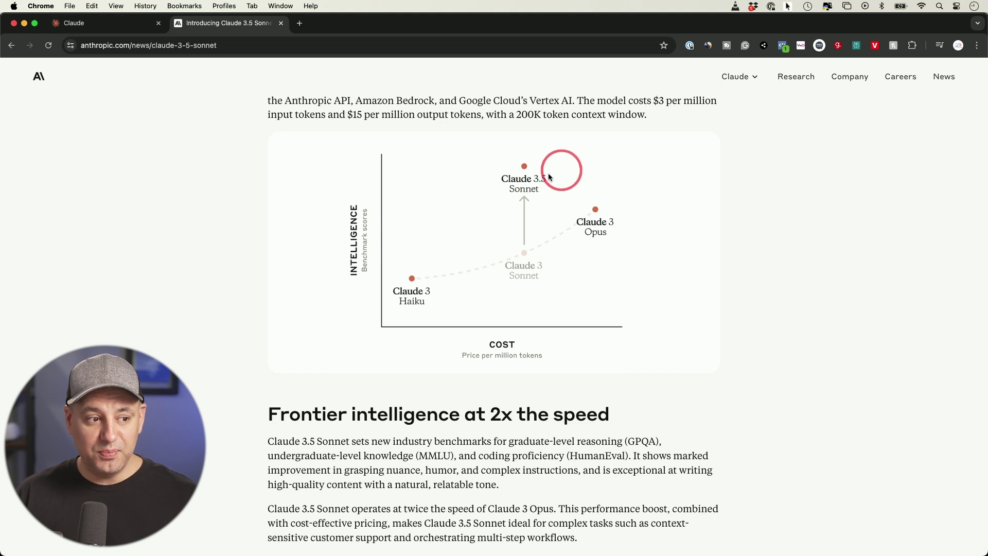
{"action": "scroll", "coordinate": [761, 323], "scroll_direction": "down", "scroll_amount": 5}
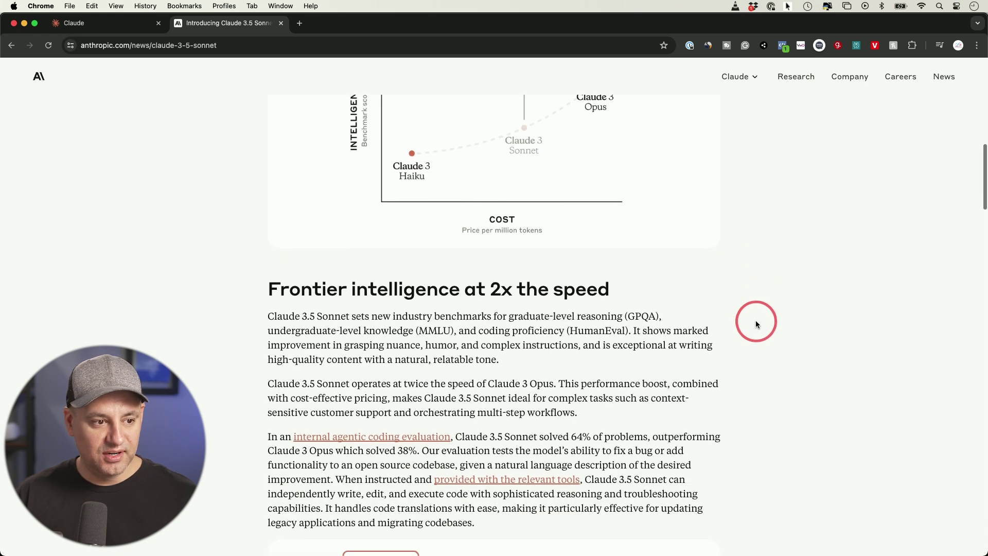
{"action": "scroll", "coordinate": [756, 323], "scroll_direction": "down", "scroll_amount": 4}
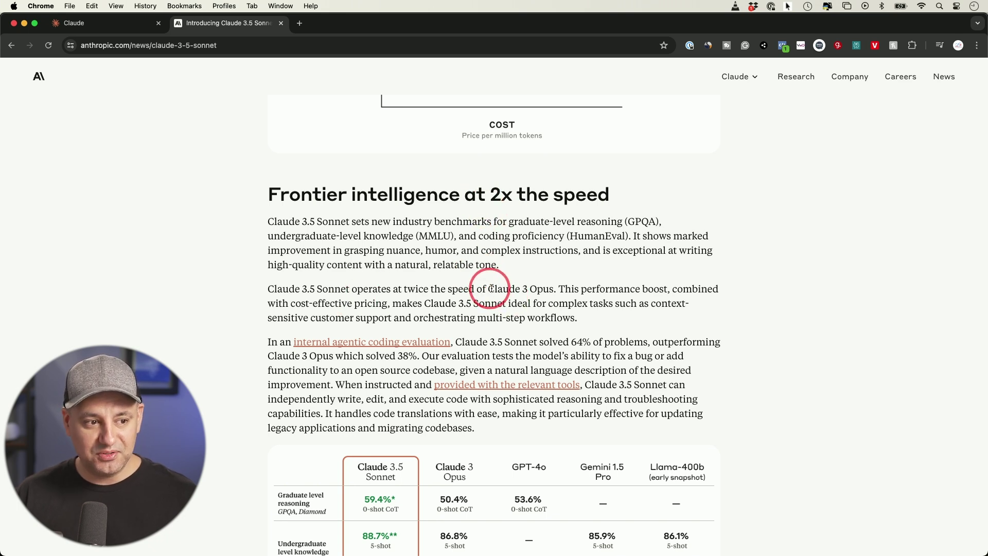
{"action": "left_click_drag", "start_coordinate": [489, 288], "coordinate": [552, 288]}
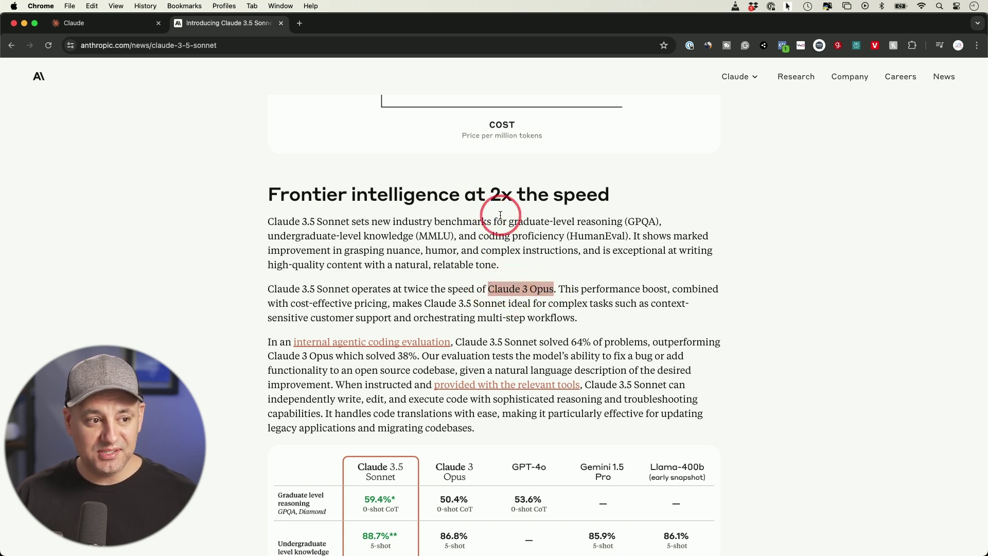
{"action": "scroll", "coordinate": [592, 257], "scroll_direction": "down", "scroll_amount": 1}
Clear the highlight and scroll through the benchmark table to the 'State-of-the-art vision' section
{"action": "left_click", "coordinate": [609, 247]}
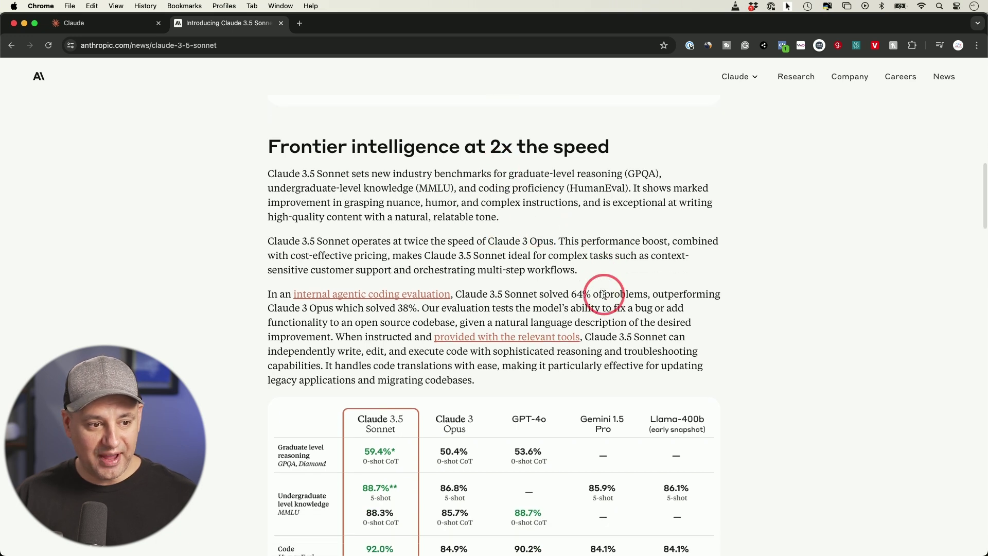
{"action": "scroll", "coordinate": [609, 242], "scroll_direction": "down", "scroll_amount": 5}
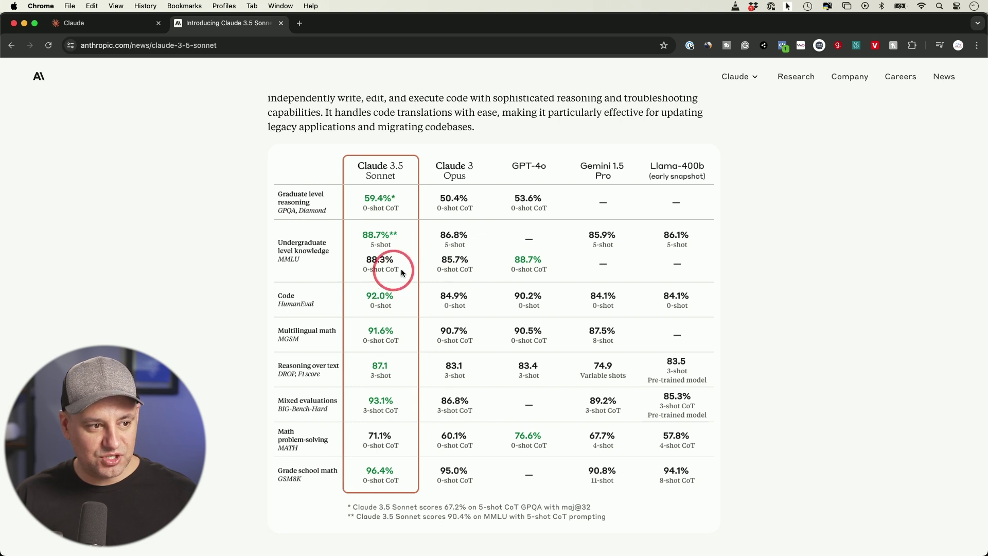
{"action": "scroll", "coordinate": [475, 334], "scroll_direction": "down", "scroll_amount": 1}
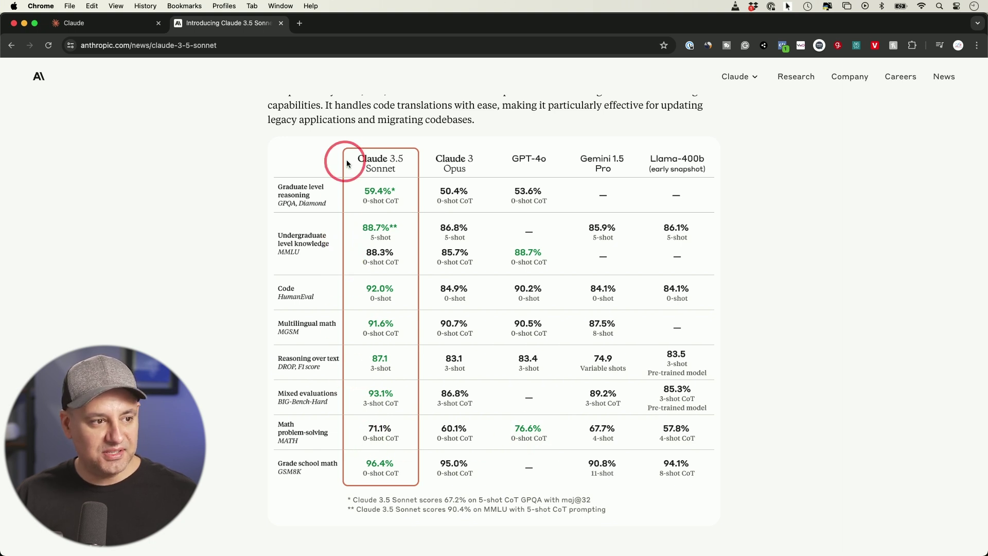
{"action": "scroll", "coordinate": [380, 166], "scroll_direction": "down", "scroll_amount": 8}
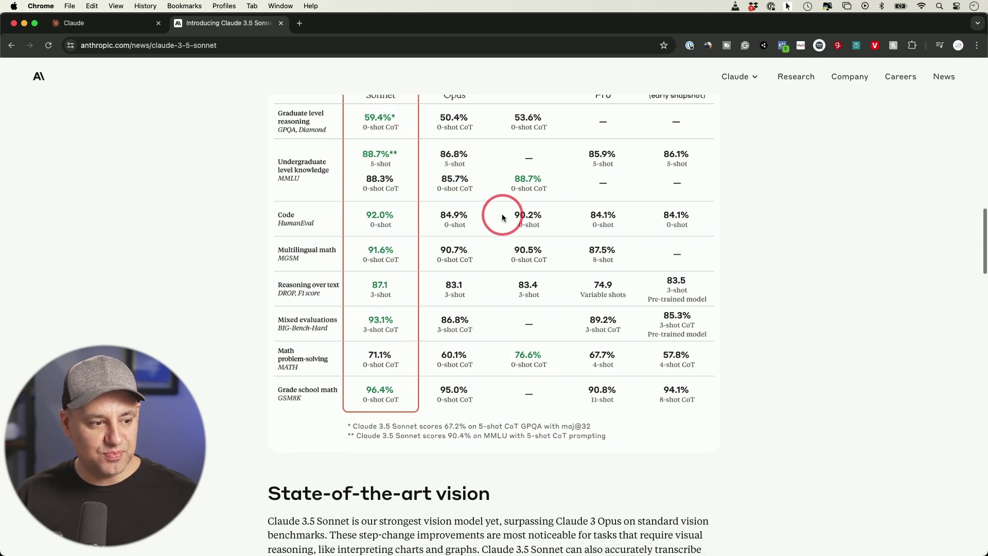
{"action": "scroll", "coordinate": [502, 218], "scroll_direction": "down", "scroll_amount": 9}
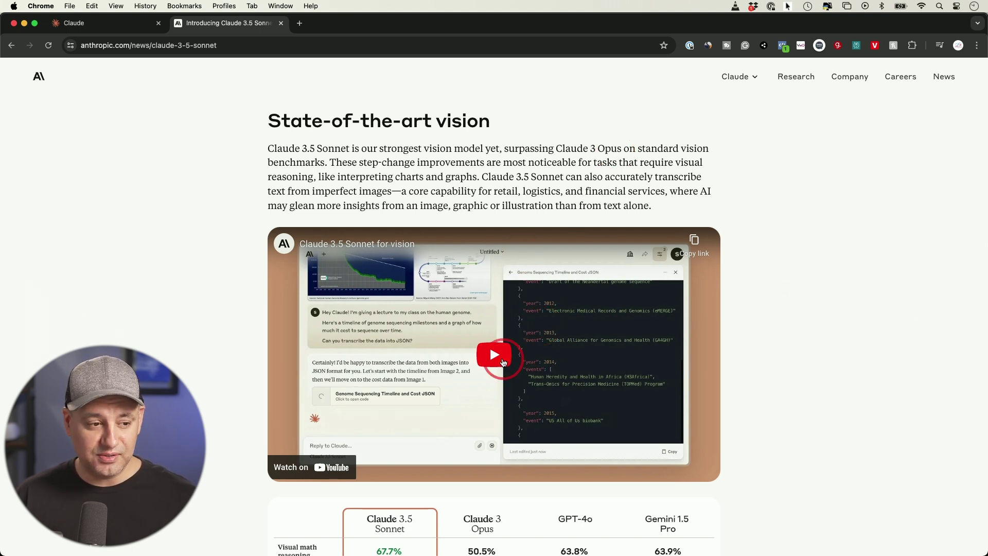
Play the Claude 3.5 Sonnet vision demo video full-screen, then exit back to the article
{"action": "double_click", "coordinate": [494, 352]}
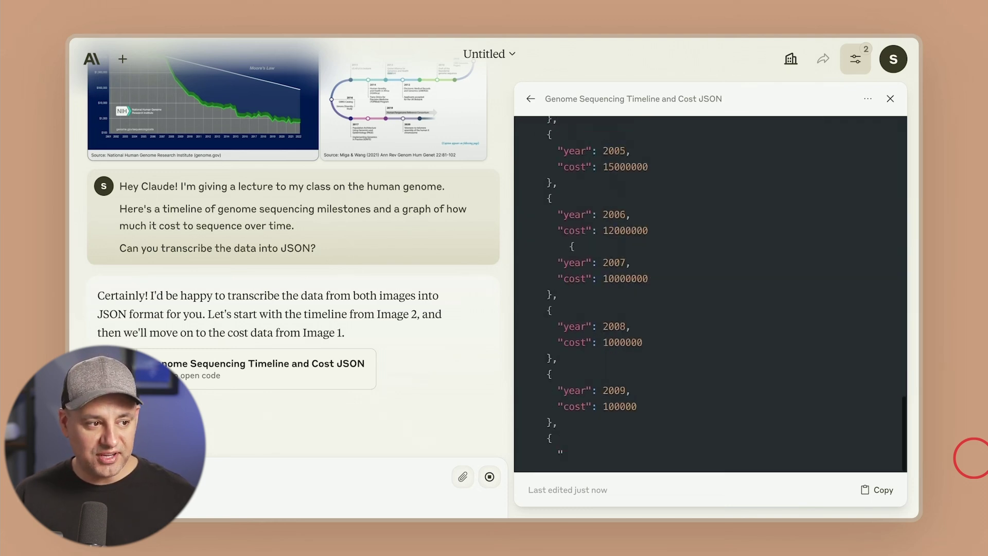
{"action": "mouse_move", "coordinate": [777, 432]}
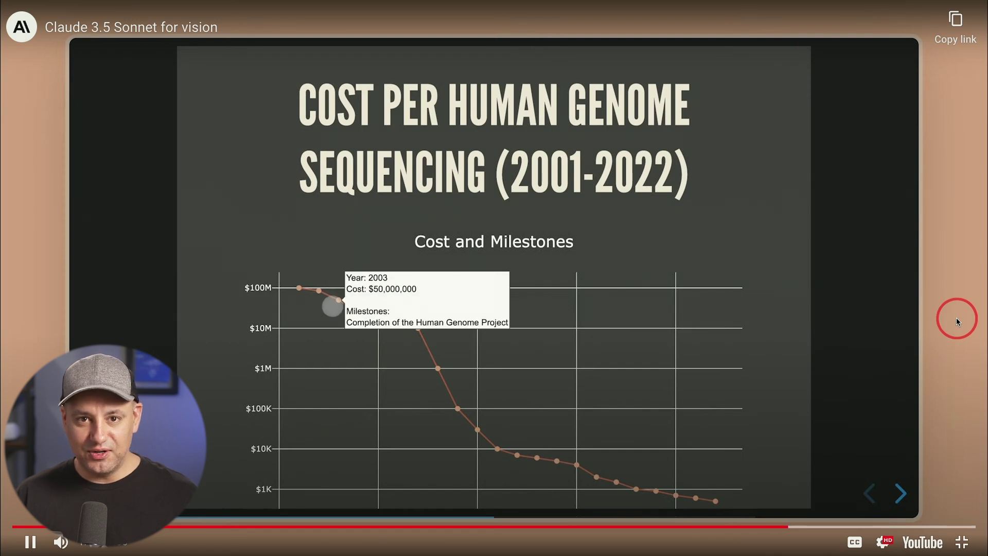
{"action": "key", "text": "Escape"}
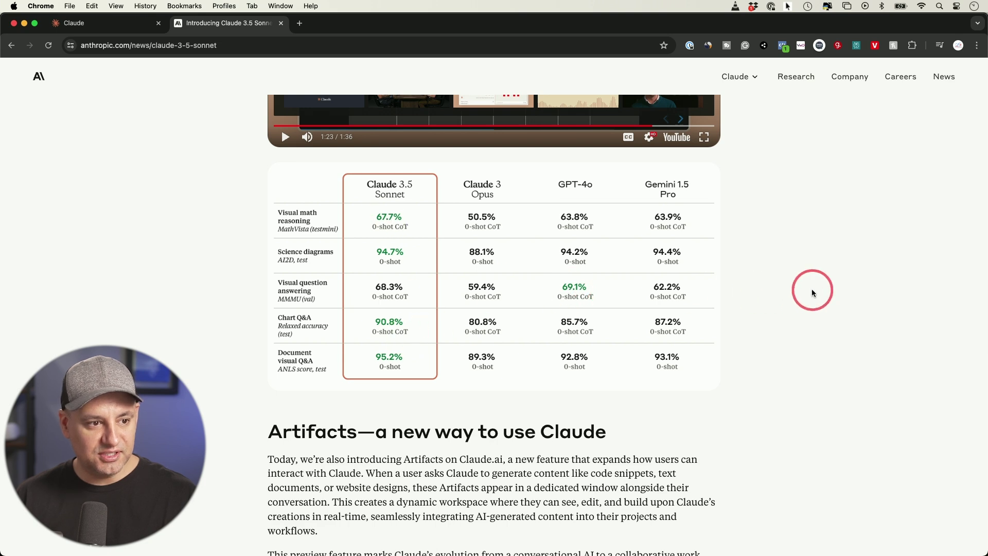
Briefly highlight the 'Artifacts' heading, then scroll down to the 8-bit crab creativity demo
{"action": "scroll", "coordinate": [771, 264], "scroll_direction": "down", "scroll_amount": 5}
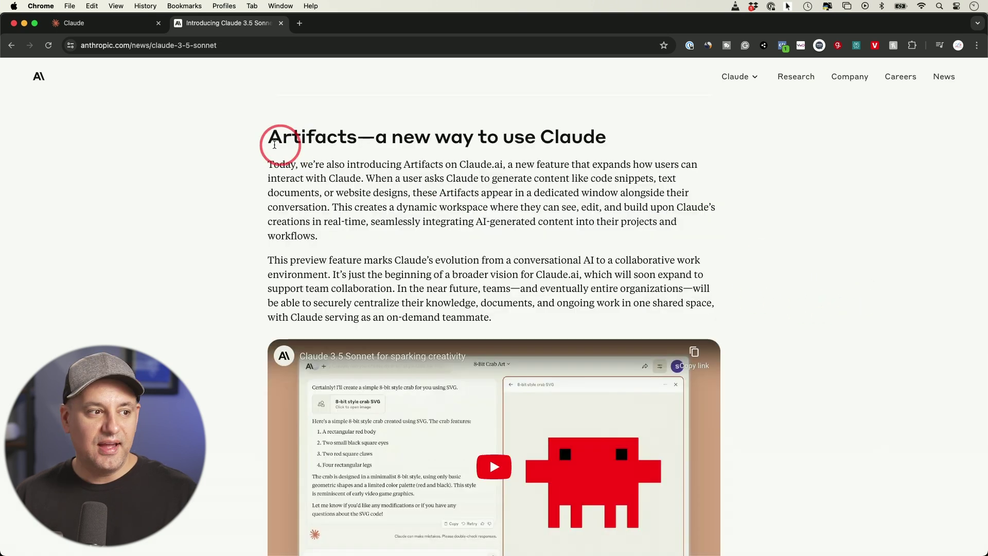
{"action": "left_click_drag", "start_coordinate": [261, 138], "coordinate": [361, 140]}
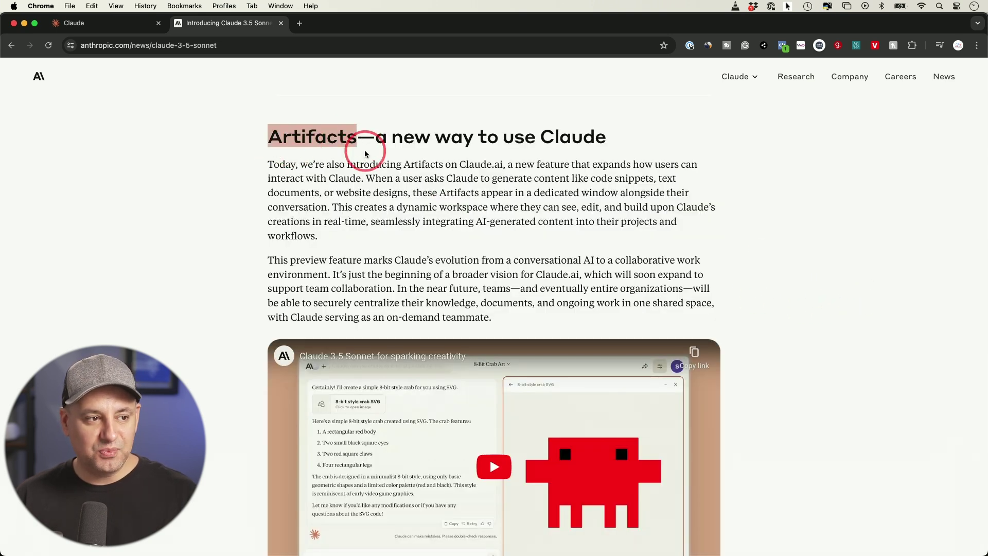
{"action": "left_click", "coordinate": [366, 154]}
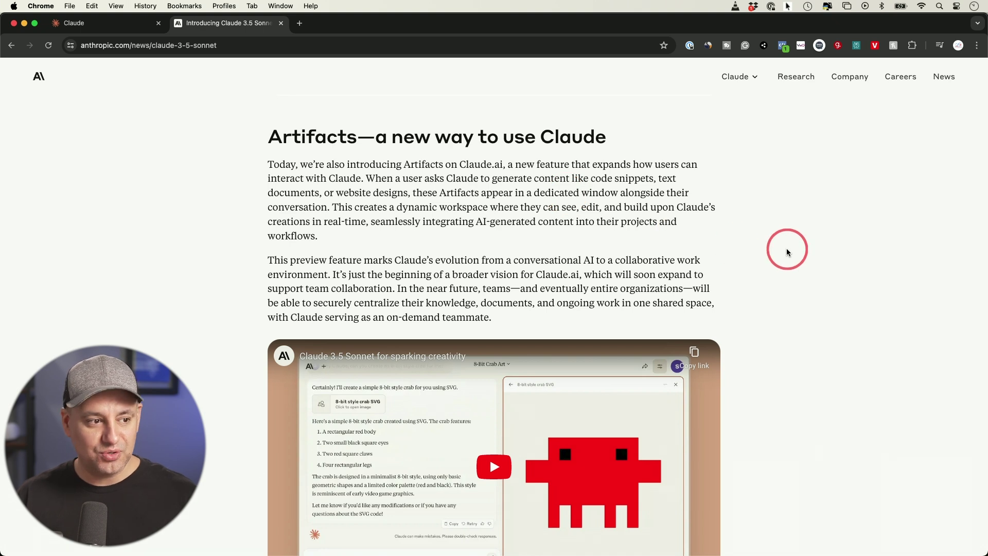
{"action": "scroll", "coordinate": [786, 251], "scroll_direction": "down", "scroll_amount": 4}
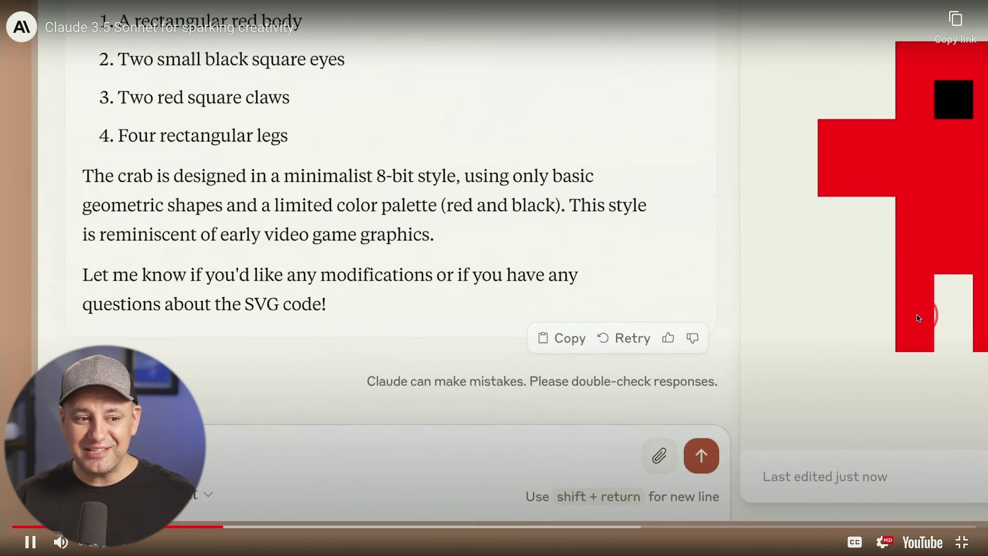
Enter the prompt 'Can you make some seashells in the sa', then begin a new claude.ai chat
{"action": "type", "text": "Can you mak"}
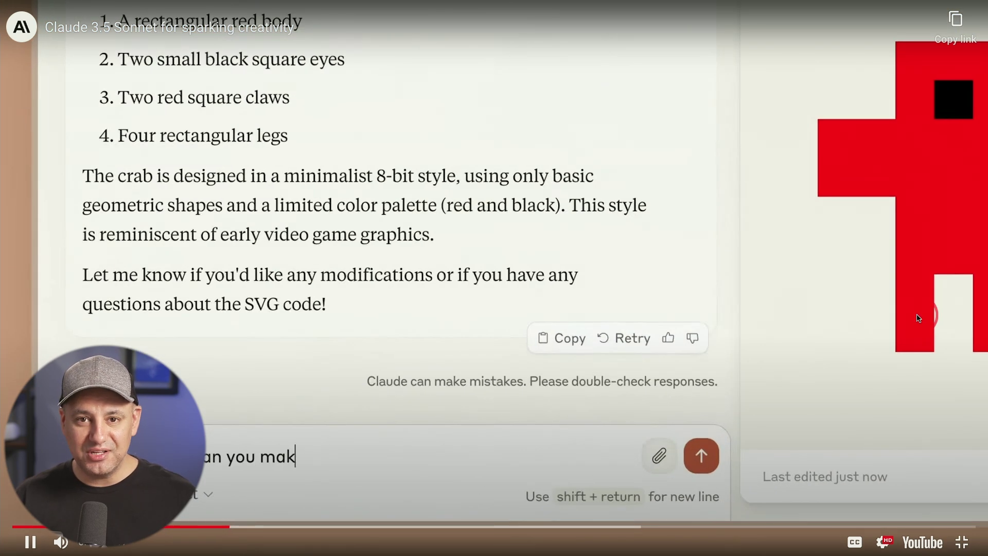
{"action": "type", "text": "e some seashells in the same style?"}
{"action": "key", "text": "Return"}
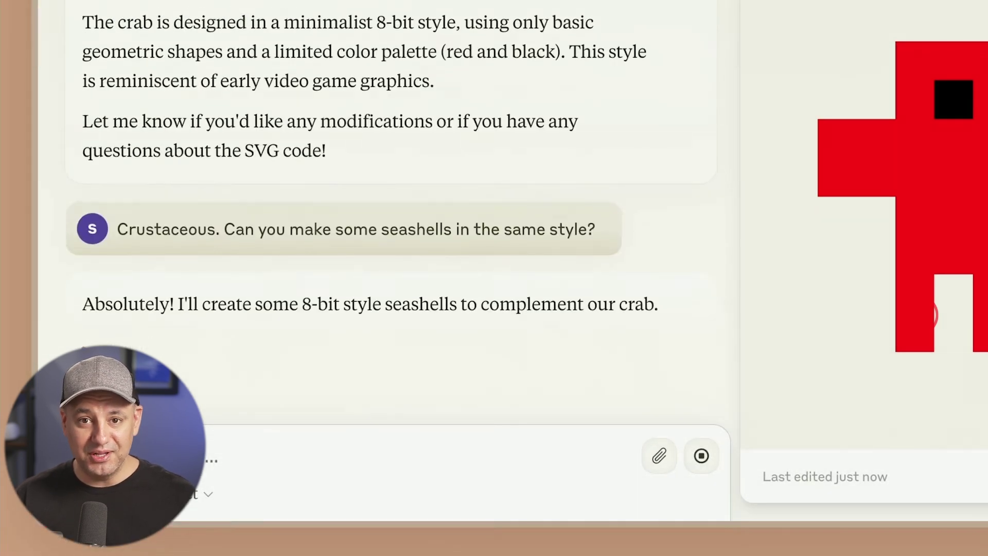
{"action": "left_click", "coordinate": [454, 202]}
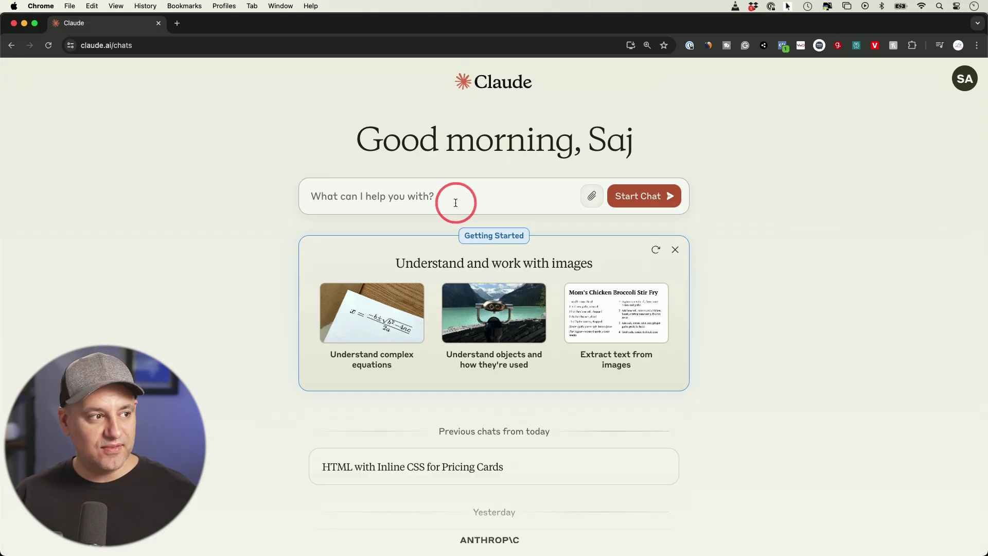
Send 'create html with inline css' with the pricing-card screenshot attached, after checking the selected model
{"action": "left_click", "coordinate": [284, 131]}
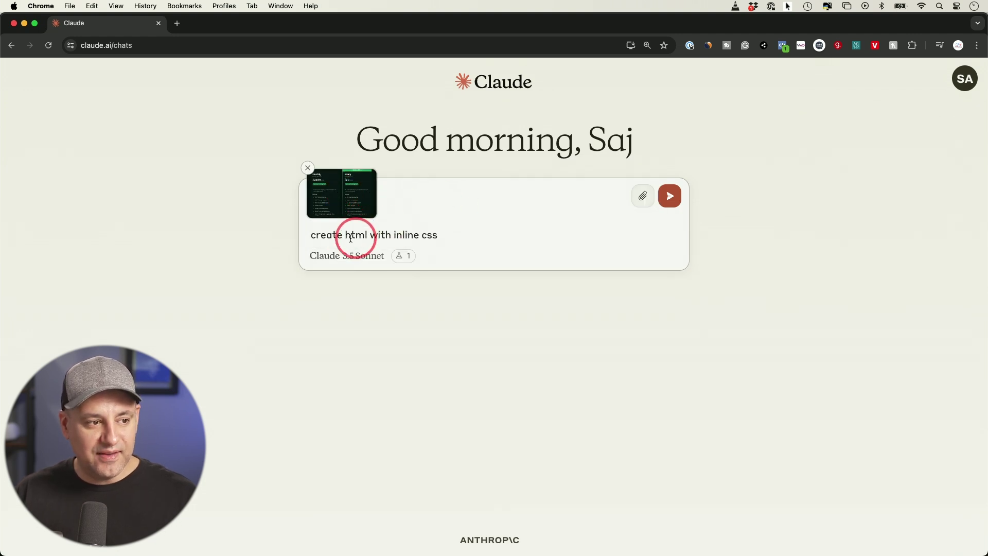
{"action": "left_click", "coordinate": [394, 237]}
{"action": "key", "text": "BackSpace"}
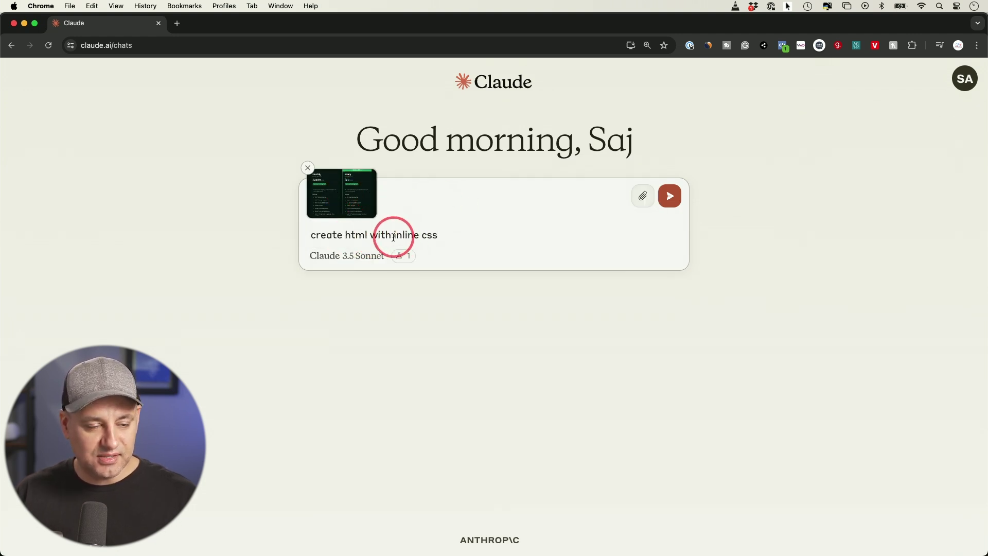
{"action": "left_click", "coordinate": [326, 257]}
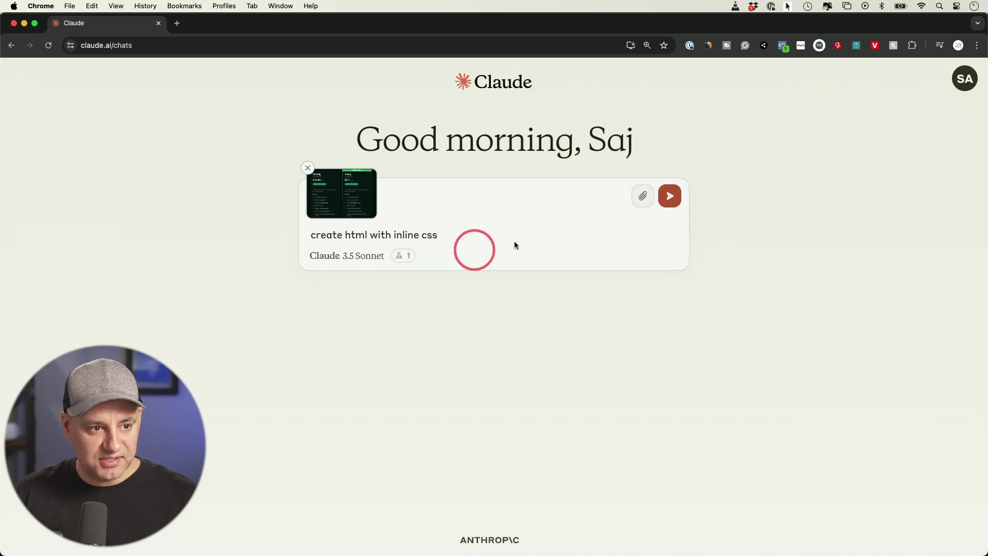
{"action": "left_click", "coordinate": [675, 203]}
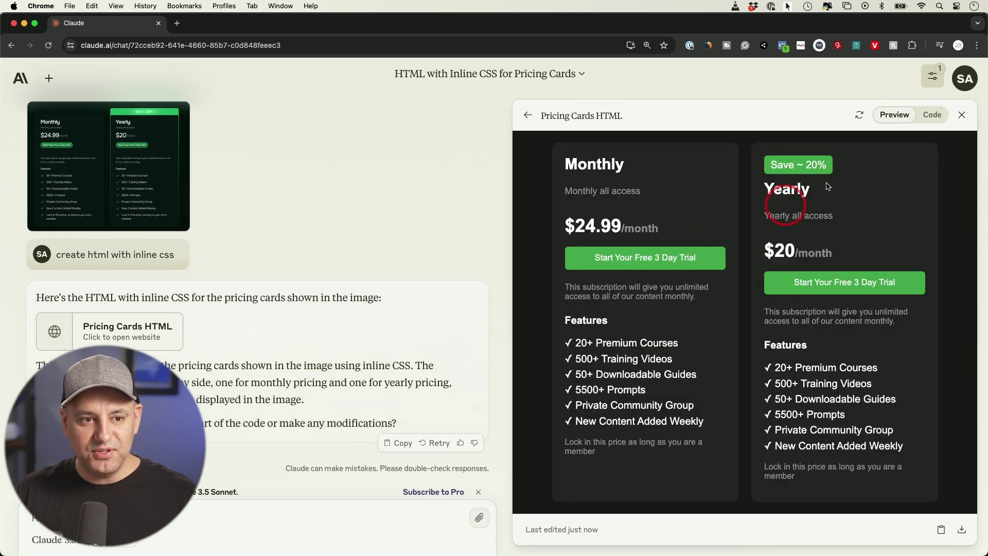
Toggle the Pricing Cards artifact between Code and Preview, then follow the Subscribe to Pro banner to Billing
{"action": "left_click", "coordinate": [924, 117]}
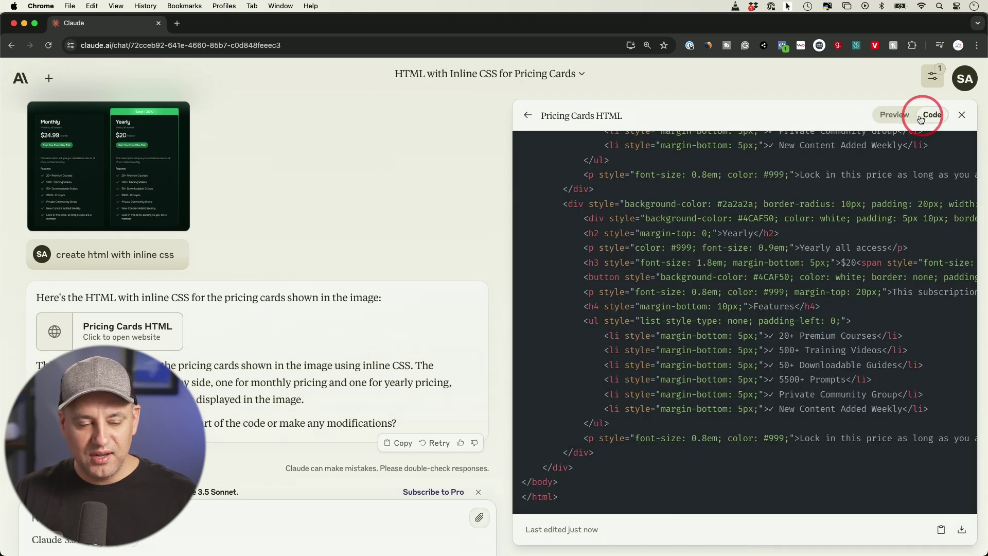
{"action": "left_click", "coordinate": [891, 117]}
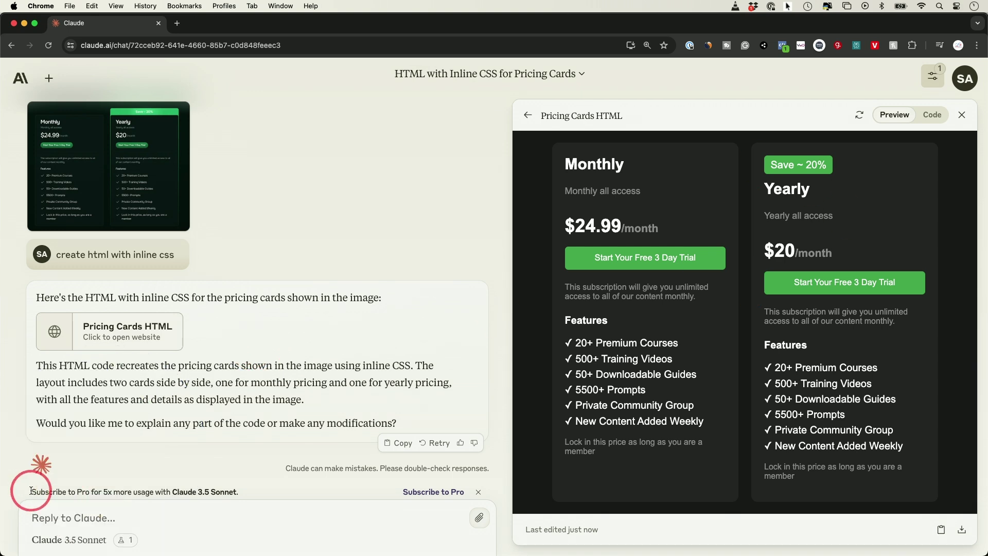
{"action": "left_click_drag", "start_coordinate": [29, 489], "coordinate": [249, 492]}
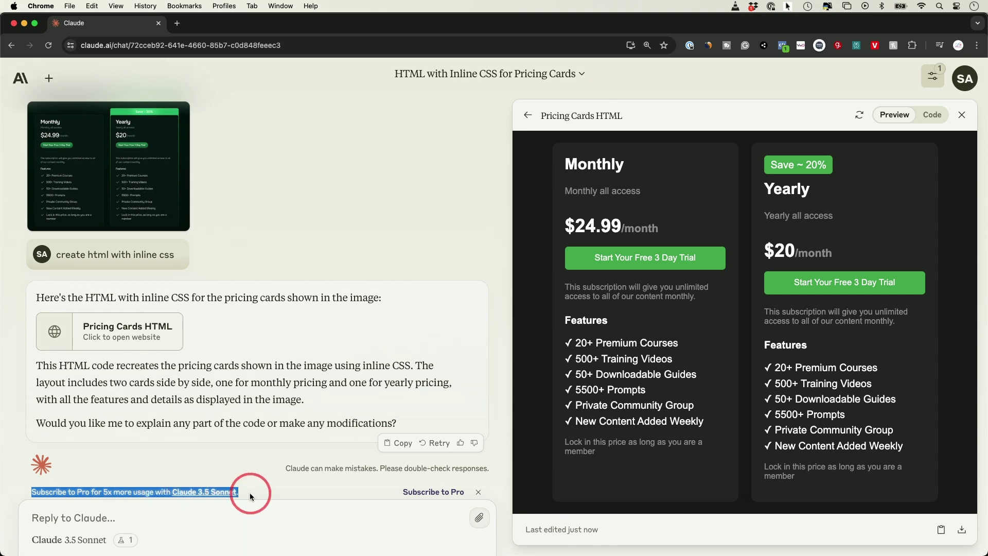
{"action": "left_click", "coordinate": [209, 495]}
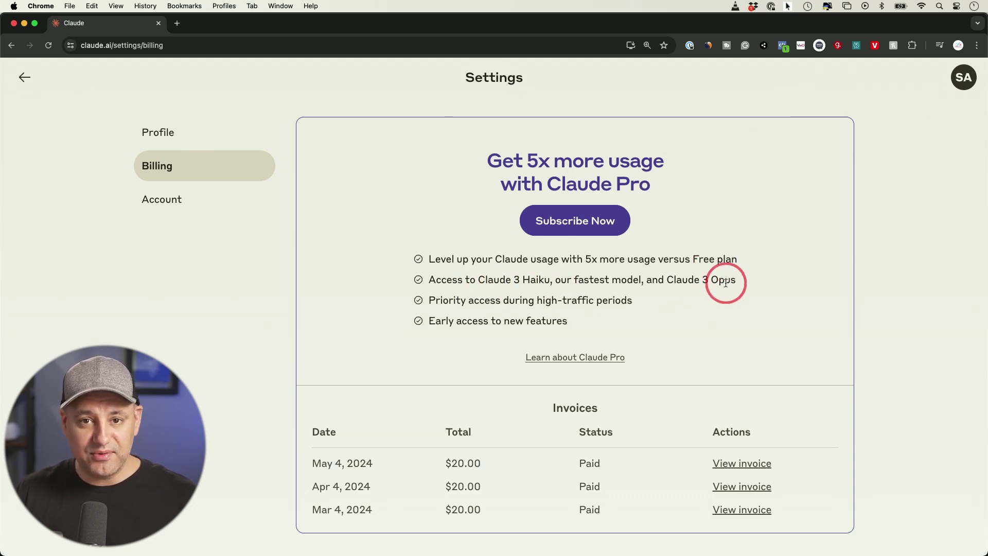
Highlight the Claude 3 Opus and early-access Pro benefits on Billing, then go back to the chats home
{"action": "left_click_drag", "start_coordinate": [667, 280], "coordinate": [749, 282]}
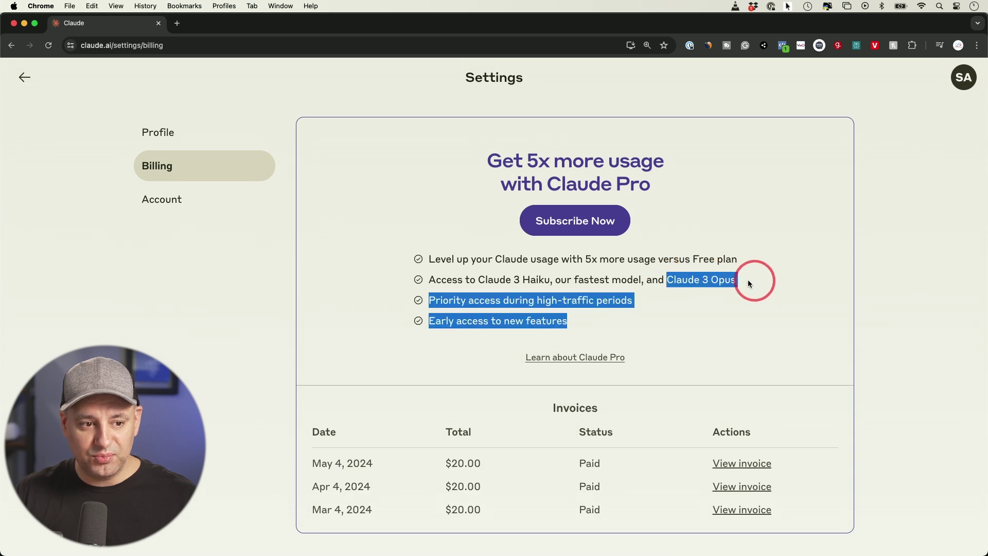
{"action": "left_click", "coordinate": [741, 281]}
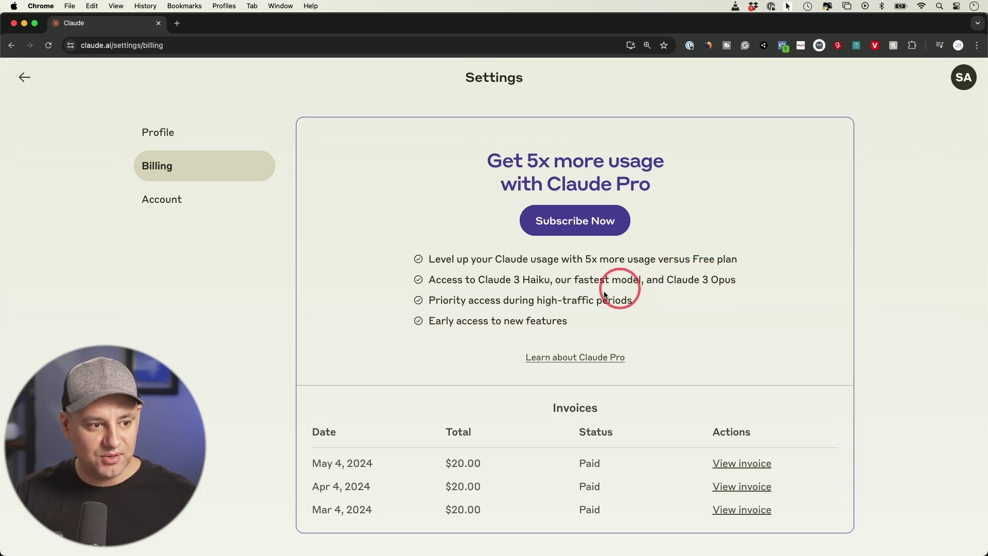
{"action": "left_click_drag", "start_coordinate": [426, 323], "coordinate": [571, 325]}
{"action": "left_click", "coordinate": [572, 326]}
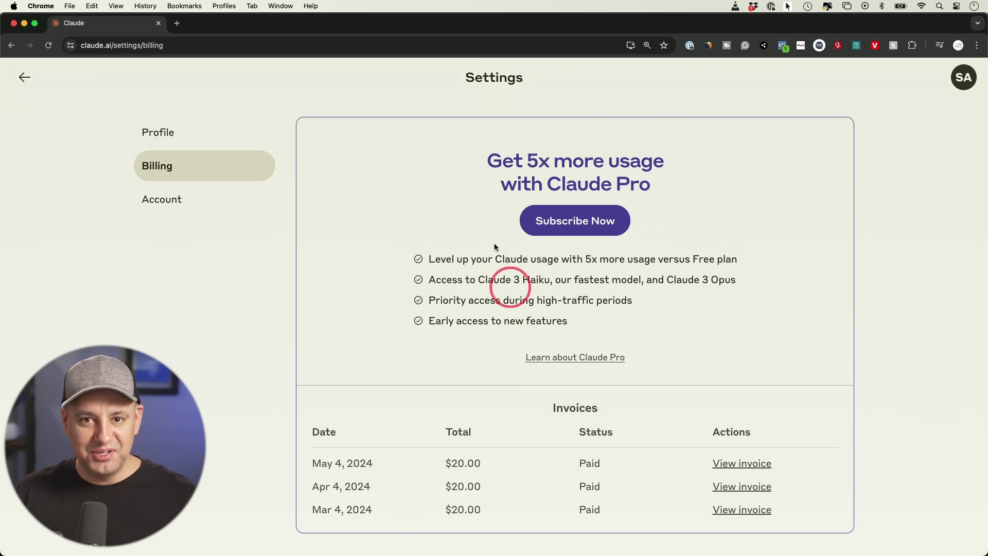
{"action": "left_click", "coordinate": [530, 221]}
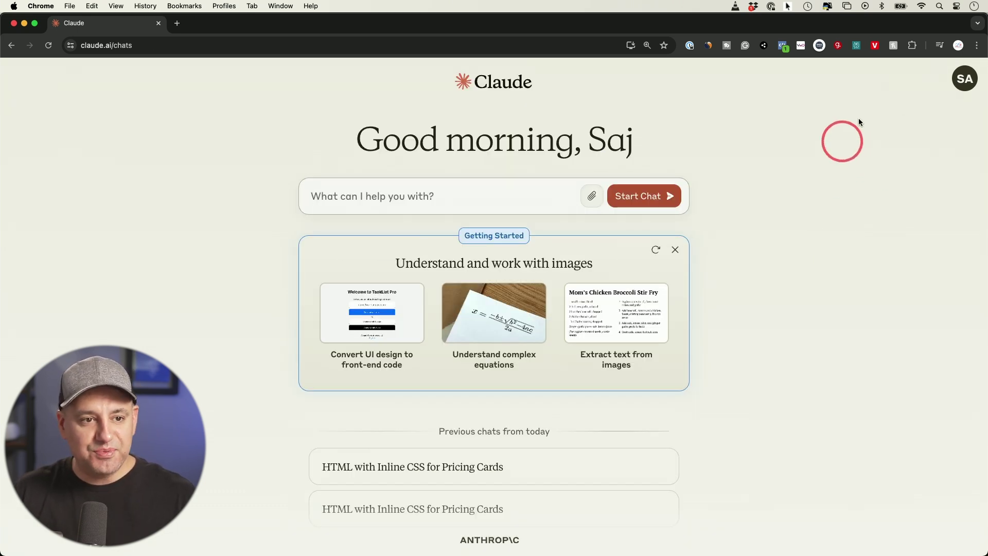
Reach the Feature Preview settings through the account menu's Appearance entry
{"action": "left_click", "coordinate": [953, 81]}
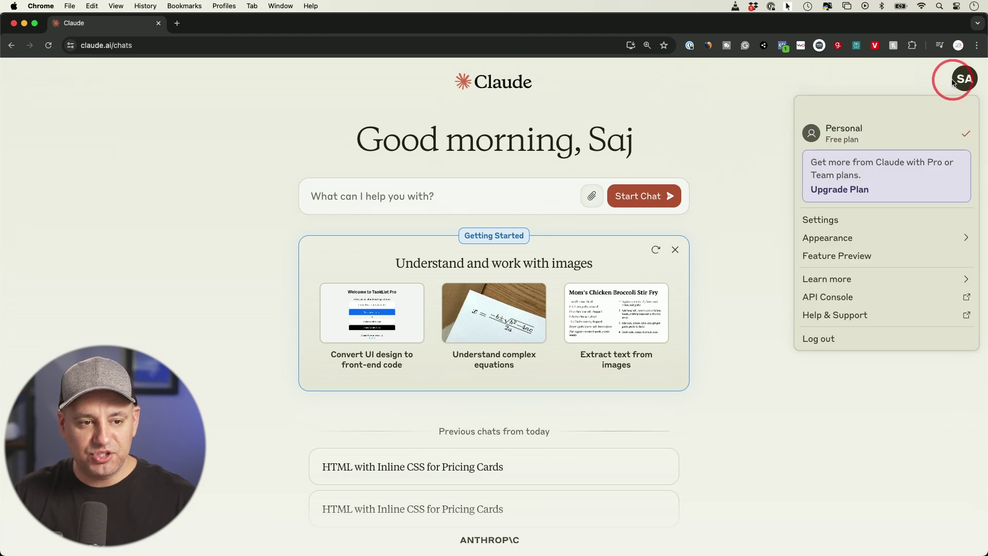
{"action": "mouse_move", "coordinate": [934, 237]}
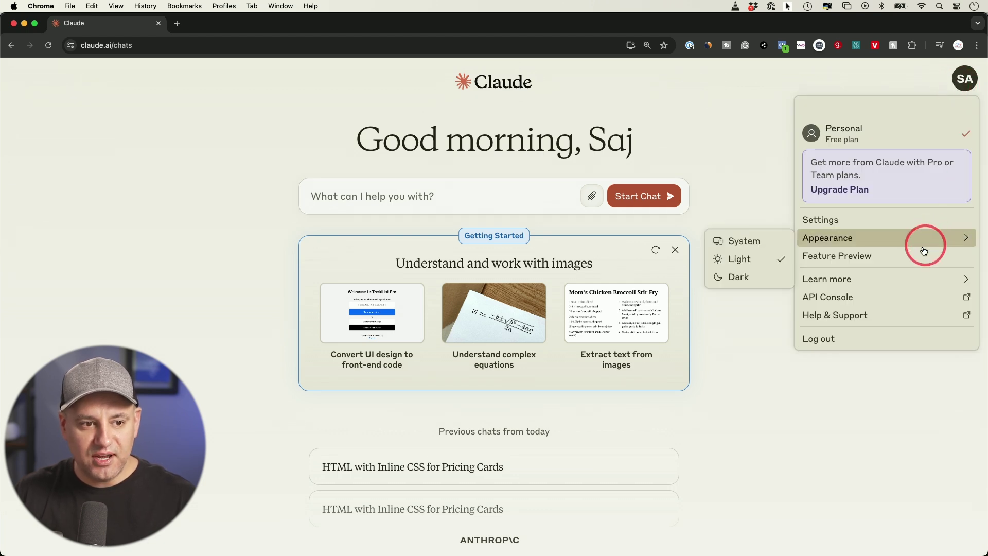
{"action": "left_click", "coordinate": [834, 256]}
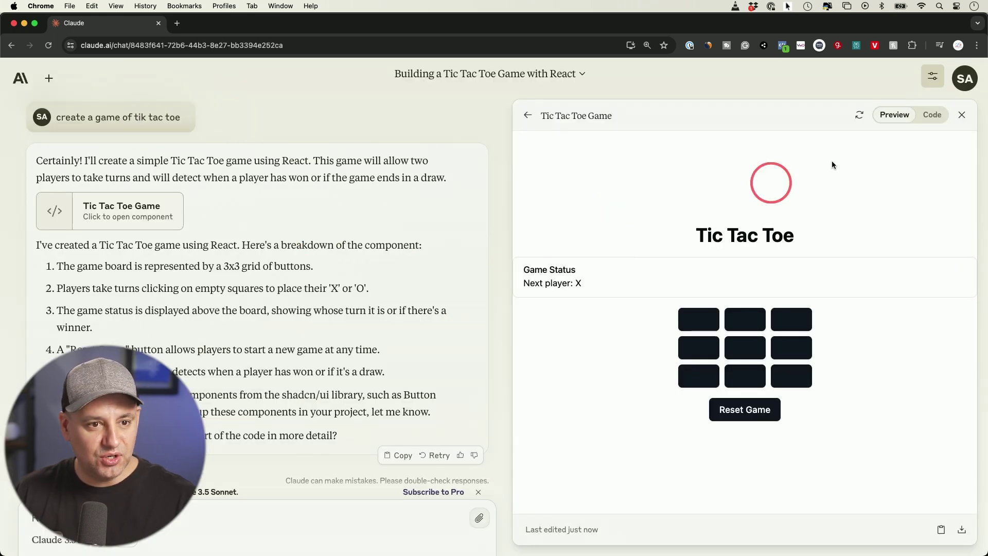
Glance at the game's React code, then play X top-left, O bottom-middle, X middle-left
{"action": "left_click", "coordinate": [931, 117]}
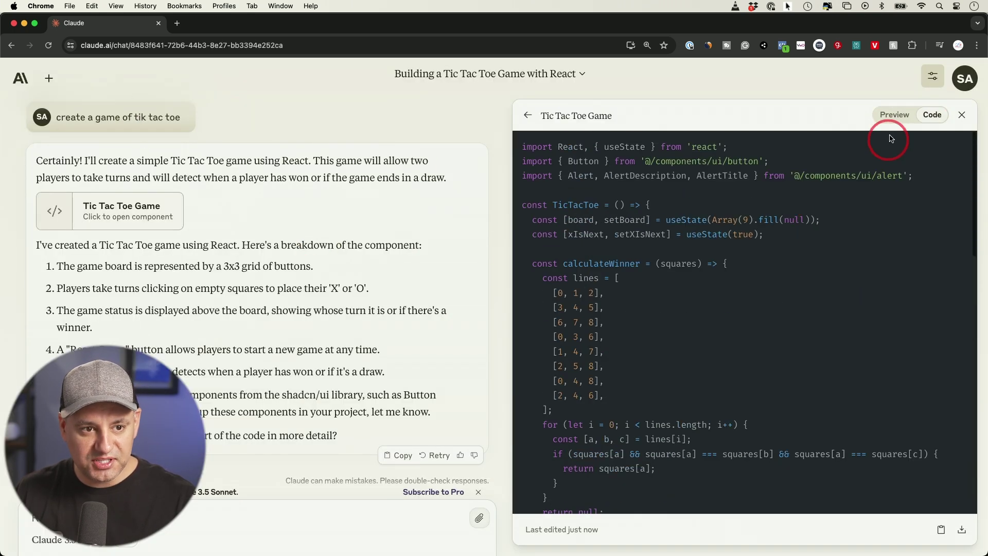
{"action": "left_click", "coordinate": [896, 116]}
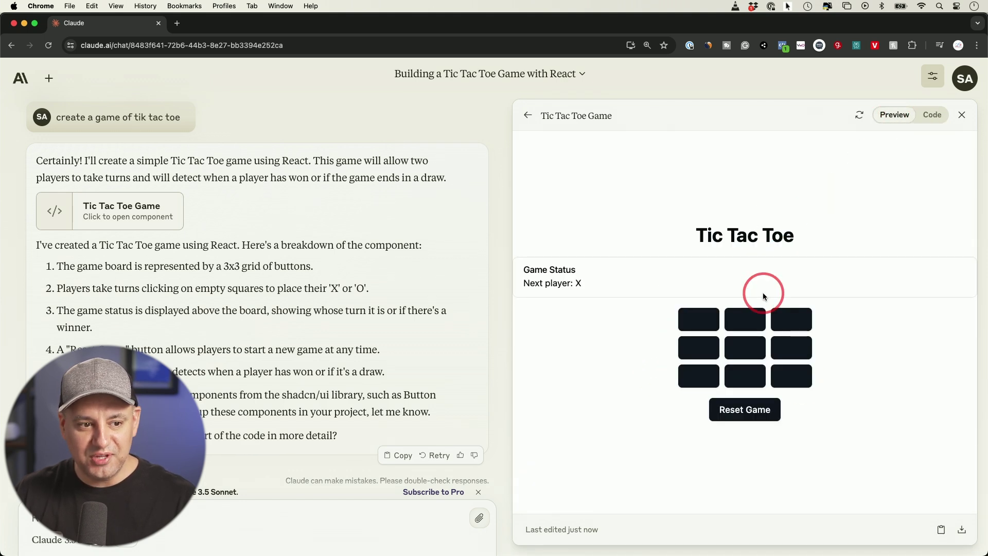
{"action": "left_click", "coordinate": [698, 320]}
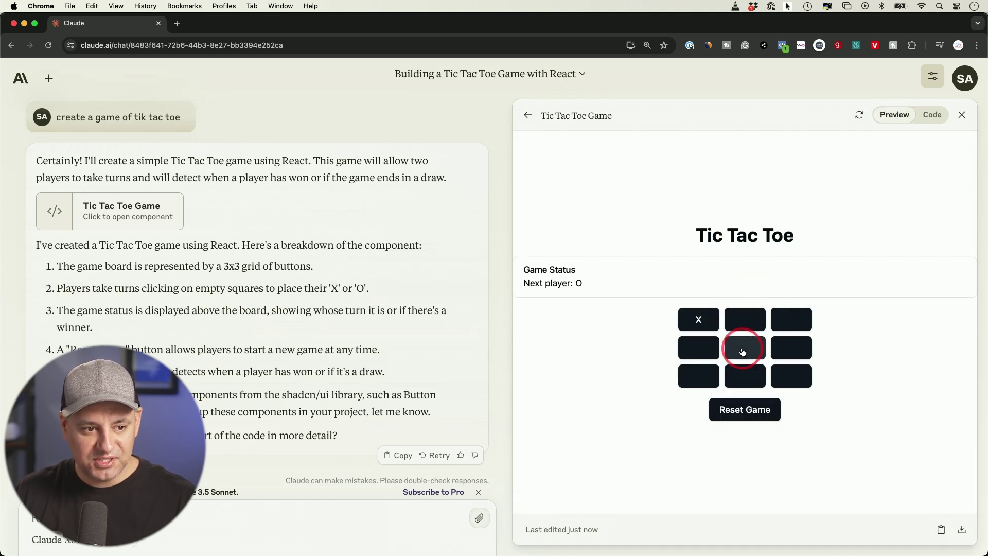
{"action": "left_click", "coordinate": [699, 348]}
{"action": "left_click", "coordinate": [745, 376]}
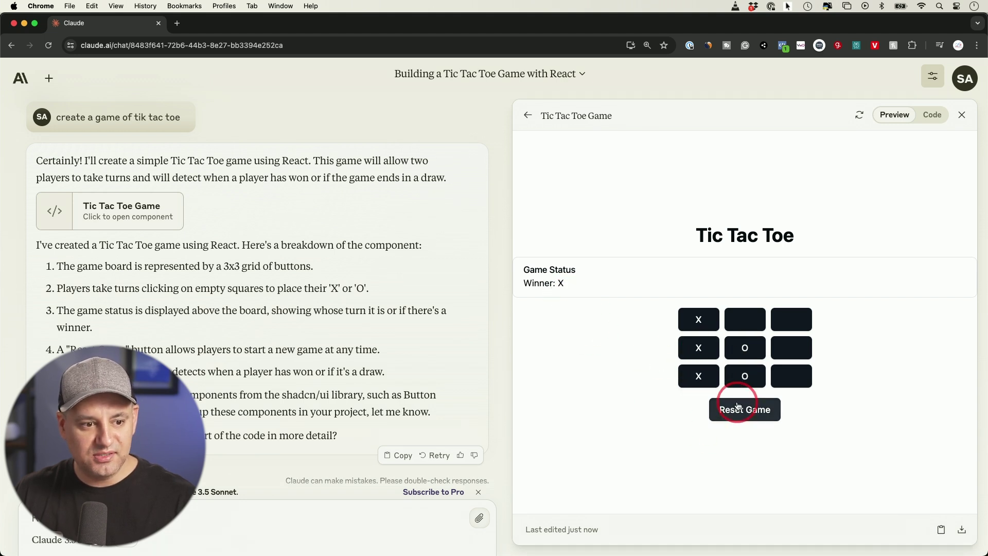
Reset the Tic Tac Toe game and play X in the centre and O top-right
{"action": "left_click", "coordinate": [738, 408]}
{"action": "left_click", "coordinate": [745, 346]}
{"action": "left_click", "coordinate": [789, 318]}
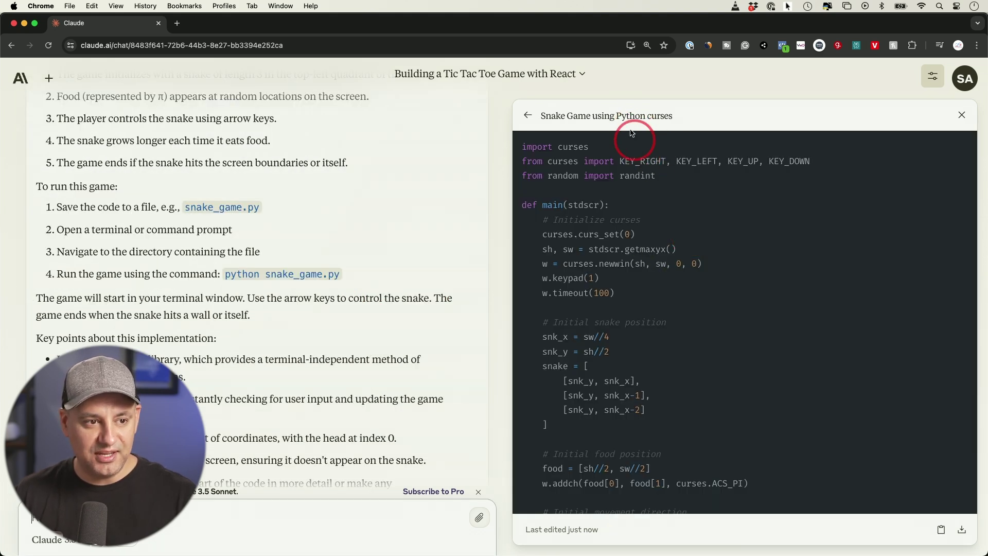
Scroll up and down through the Snake game's Python curses code explanation and run steps
{"action": "scroll", "coordinate": [442, 214], "scroll_direction": "down", "scroll_amount": 2}
{"action": "scroll", "coordinate": [346, 209], "scroll_direction": "up", "scroll_amount": 2}
{"action": "scroll", "coordinate": [342, 216], "scroll_direction": "up", "scroll_amount": 4}
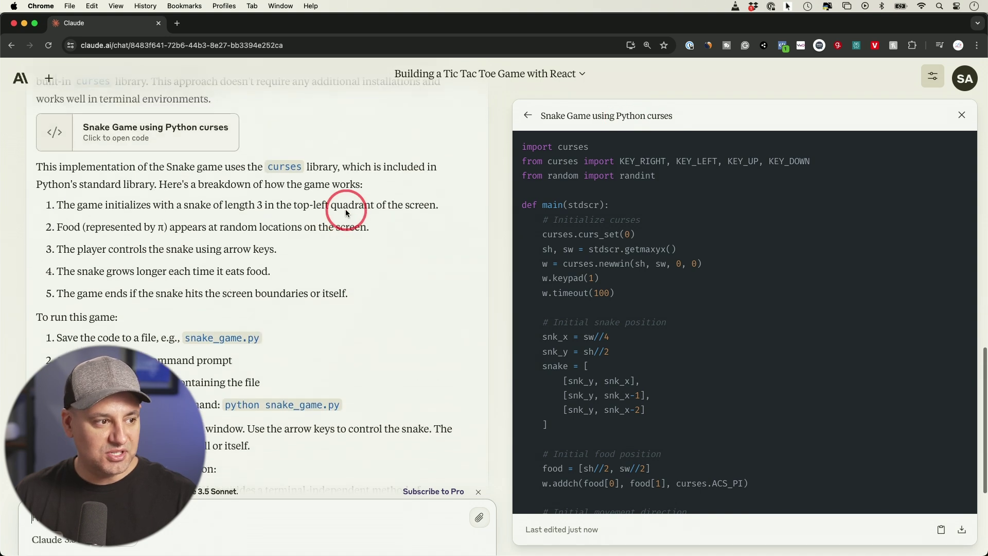
{"action": "scroll", "coordinate": [346, 210], "scroll_direction": "down", "scroll_amount": 7}
{"action": "scroll", "coordinate": [360, 314], "scroll_direction": "up", "scroll_amount": 3}
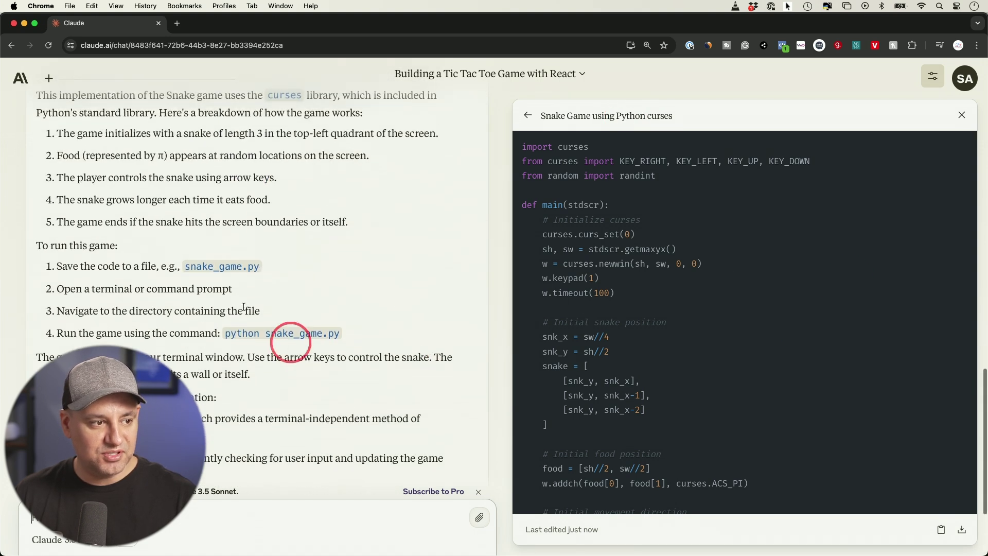
{"action": "scroll", "coordinate": [336, 264], "scroll_direction": "down", "scroll_amount": 2}
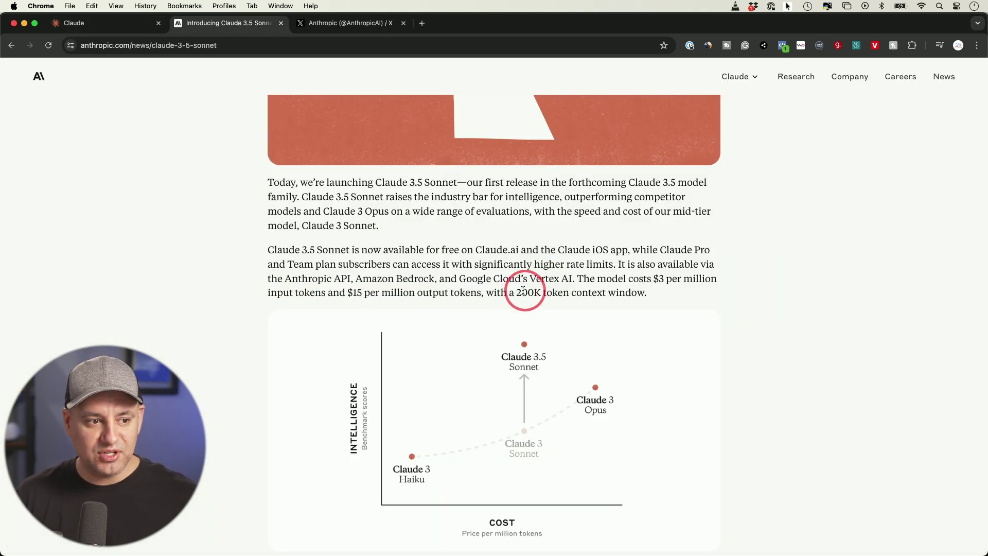
Highlight the 200K context window and 'Anthropic API' phrases, then select the whole announcement page
{"action": "left_click_drag", "start_coordinate": [517, 292], "coordinate": [543, 287]}
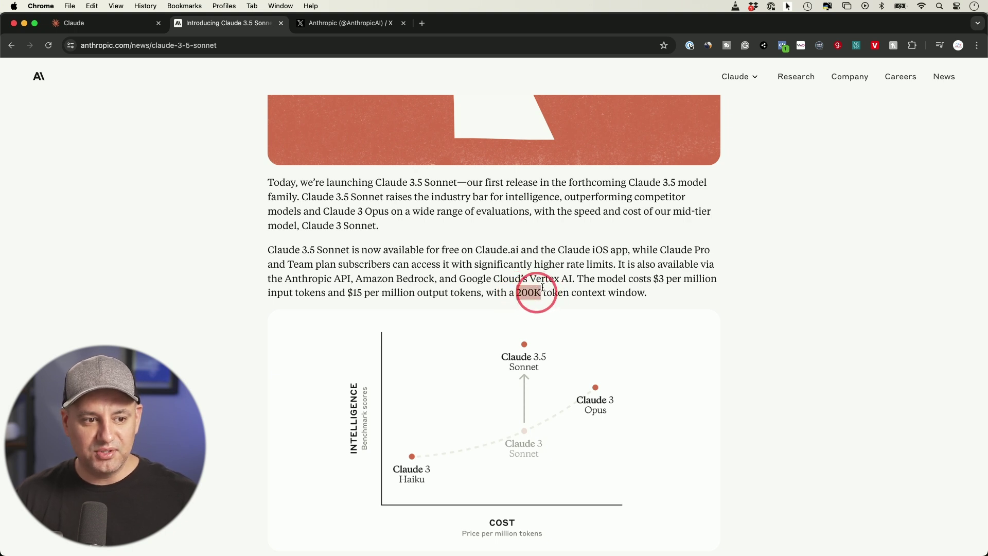
{"action": "left_click", "coordinate": [517, 293]}
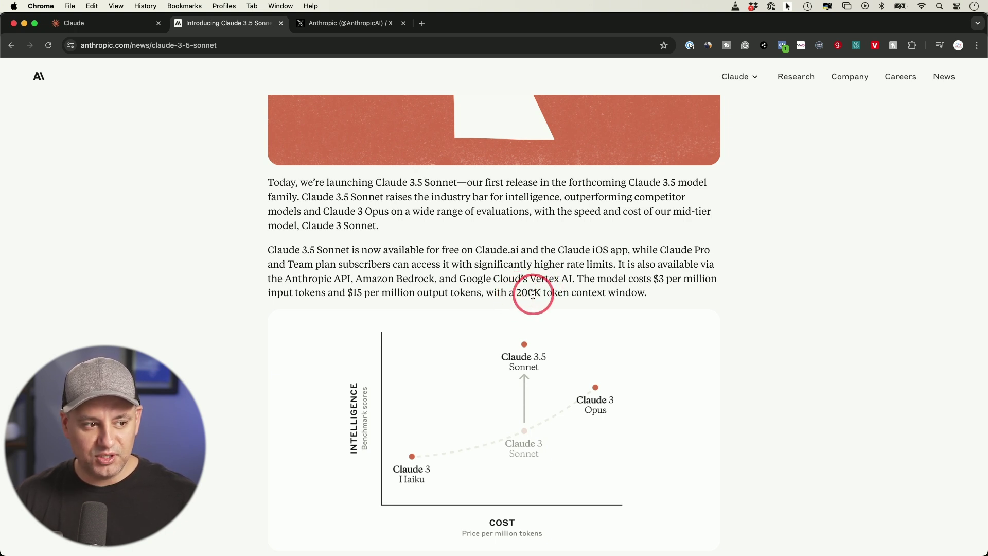
{"action": "scroll", "coordinate": [463, 286], "scroll_direction": "up", "scroll_amount": 1}
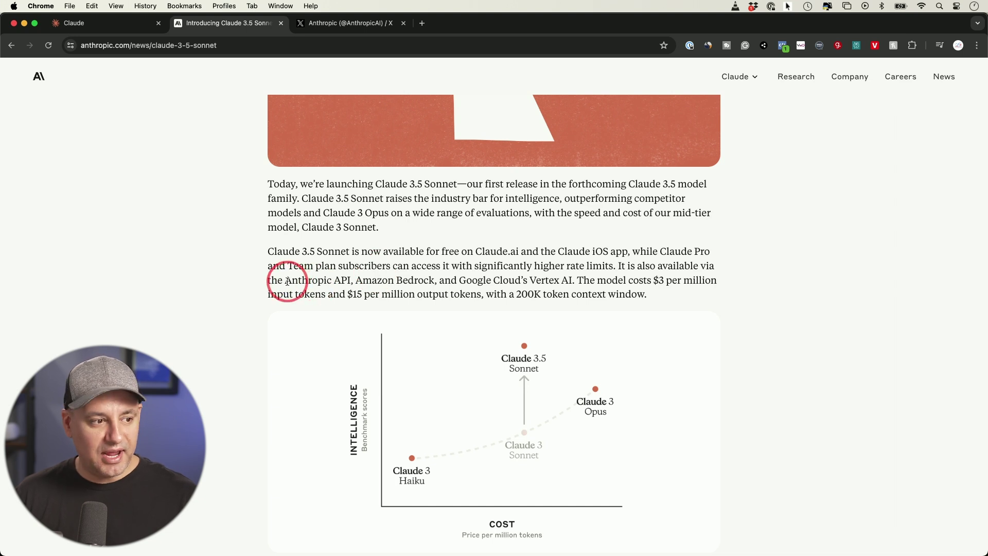
{"action": "left_click_drag", "start_coordinate": [285, 282], "coordinate": [341, 282]}
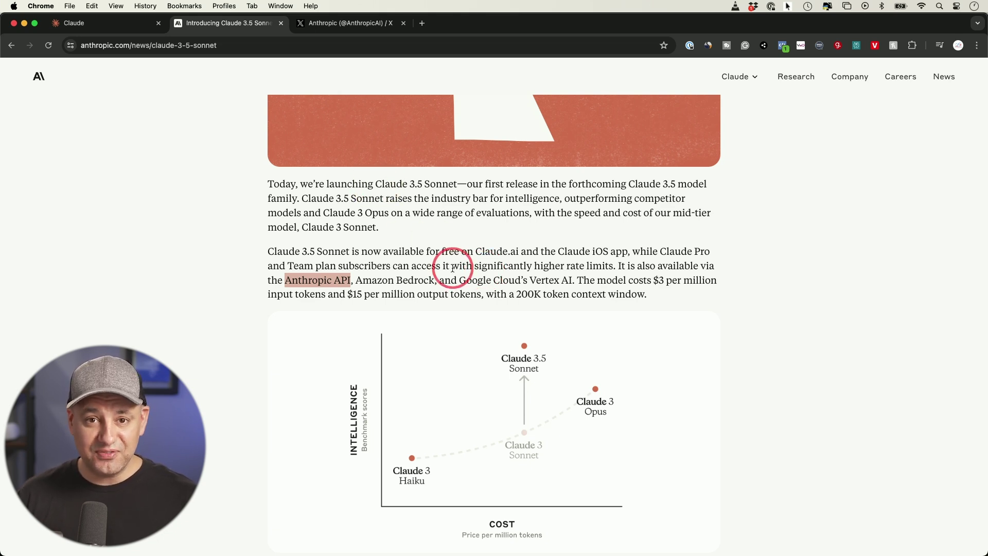
{"action": "scroll", "coordinate": [261, 218], "scroll_direction": "up", "scroll_amount": 6}
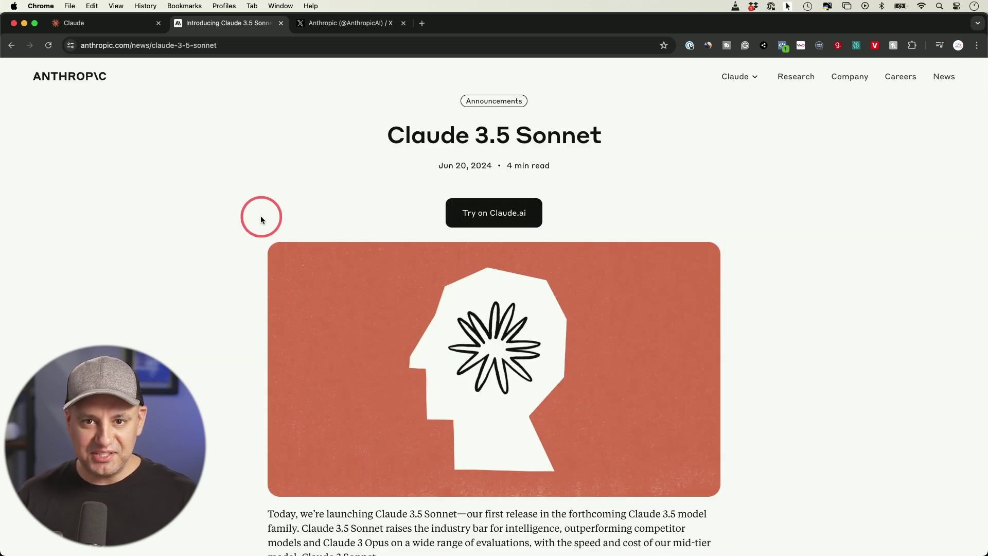
{"action": "key", "text": "super+a"}
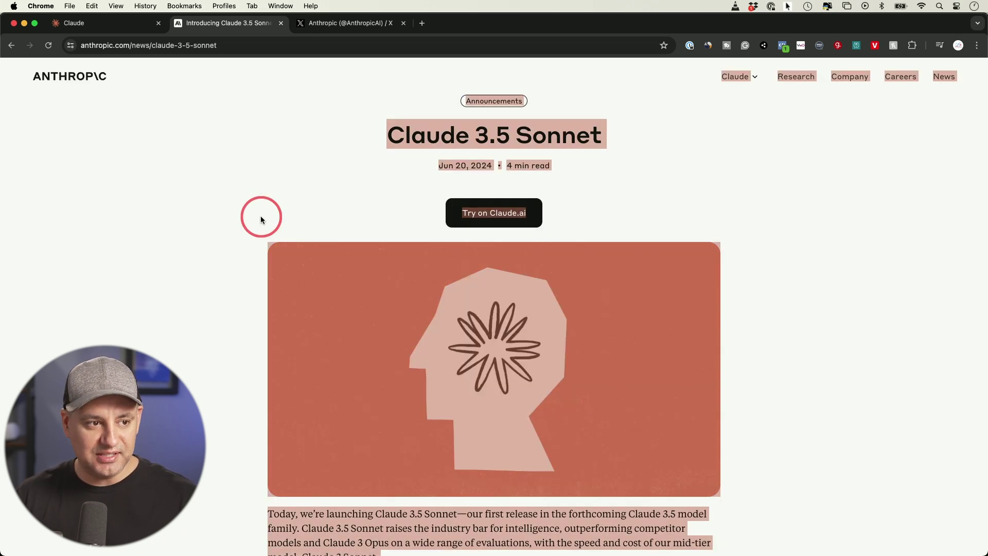
{"action": "scroll", "coordinate": [276, 194], "scroll_direction": "down", "scroll_amount": 20}
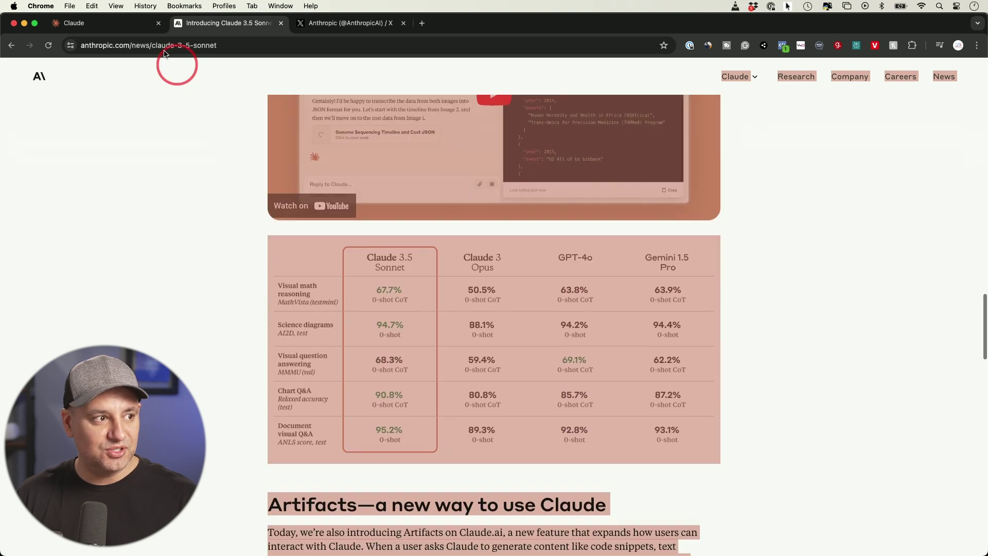
Send a new Claude chat 'summerize this.' with the pasted announcement, then read the summary
{"action": "left_click", "coordinate": [111, 32]}
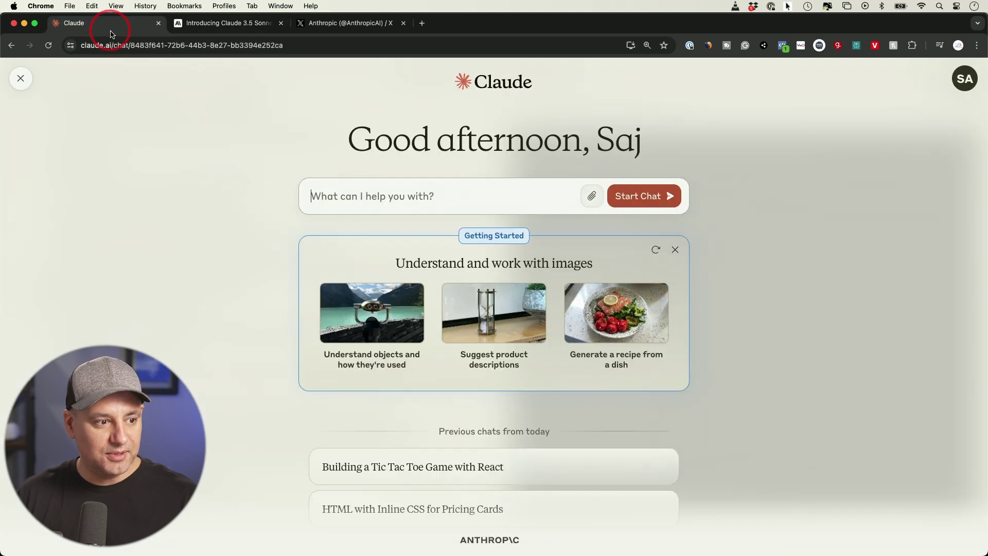
{"action": "left_click", "coordinate": [379, 195]}
{"action": "type", "text": "summerize this."}
{"action": "key", "text": "super+v"}
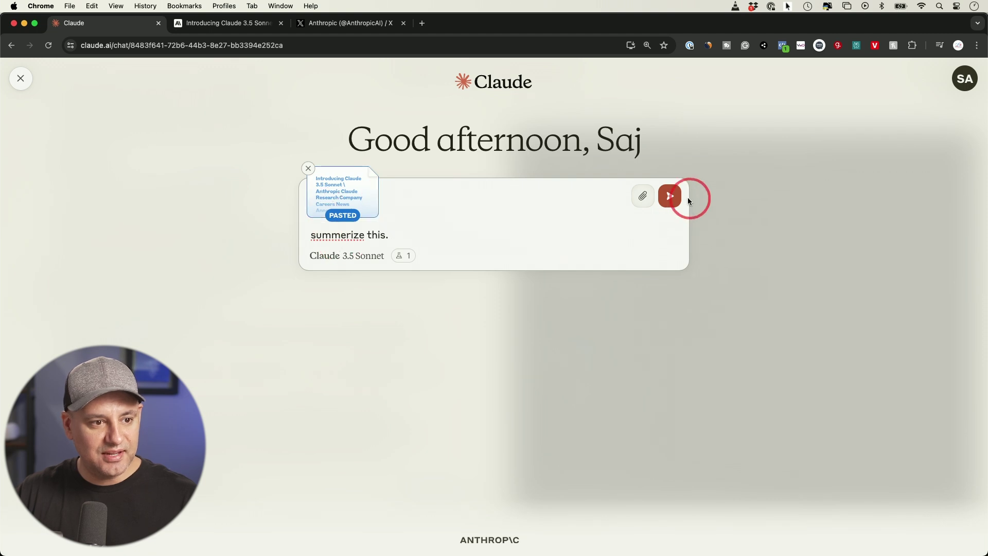
{"action": "left_click", "coordinate": [671, 196]}
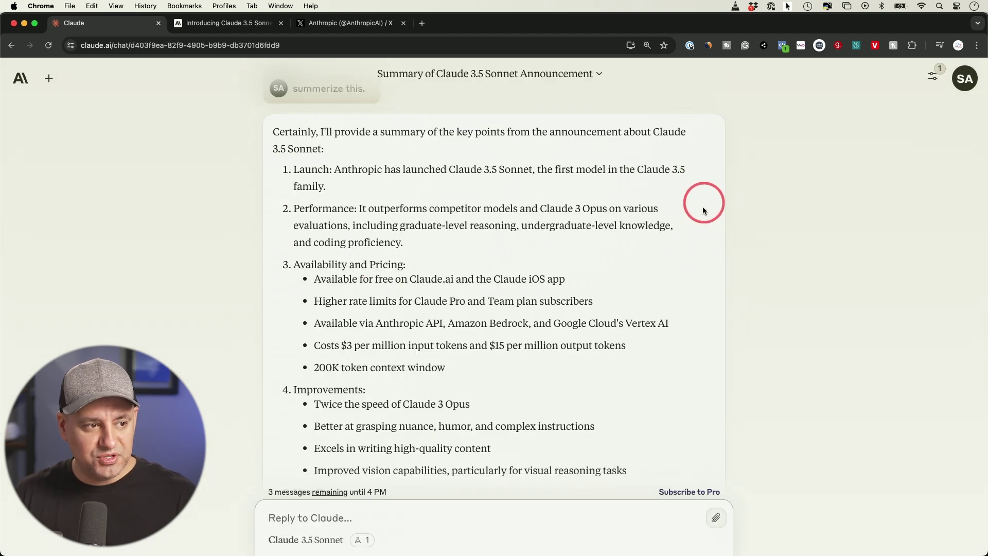
{"action": "scroll", "coordinate": [704, 258], "scroll_direction": "down", "scroll_amount": 5}
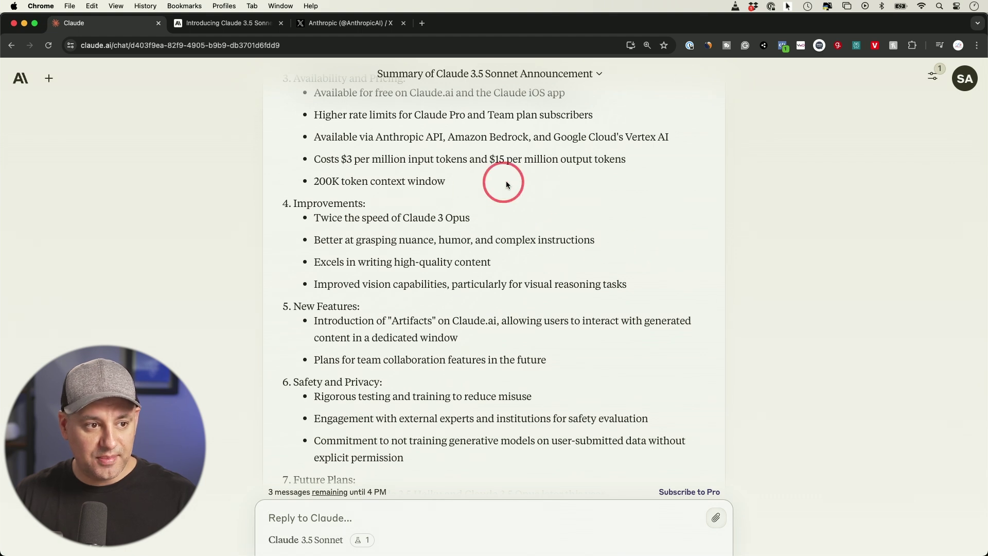
{"action": "scroll", "coordinate": [664, 219], "scroll_direction": "down", "scroll_amount": 5}
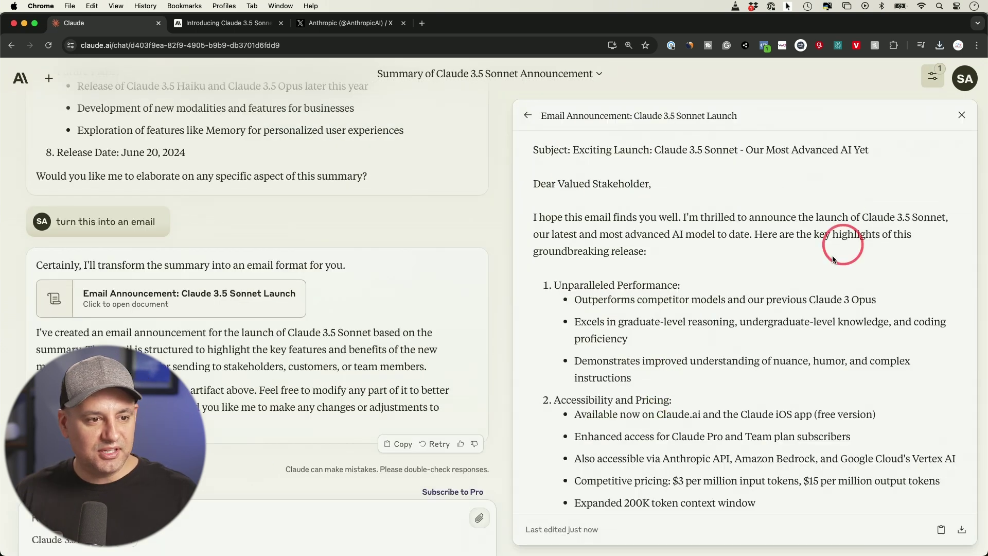
Copy the launch email artifact's contents and scroll through its six highlight sections
{"action": "left_click", "coordinate": [942, 532]}
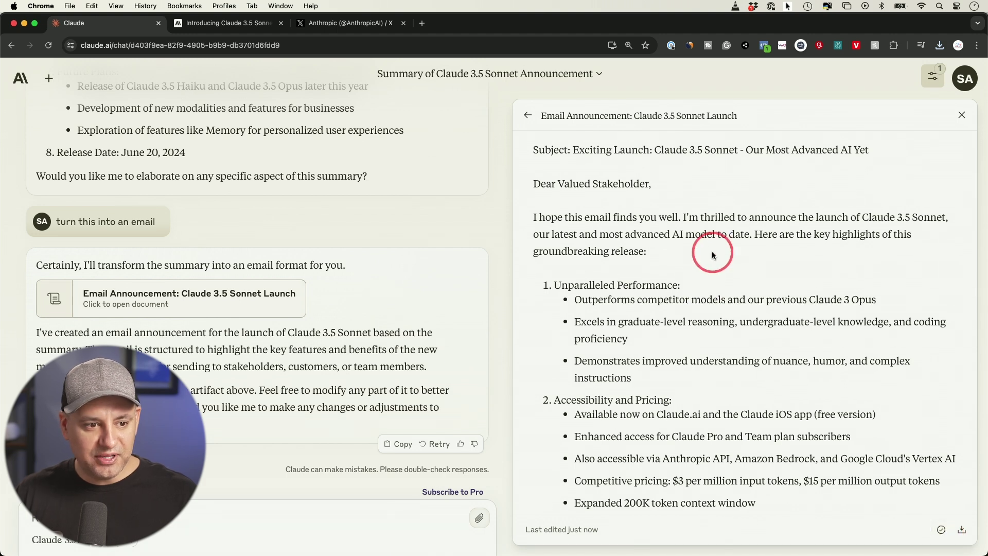
{"action": "scroll", "coordinate": [712, 255], "scroll_direction": "down", "scroll_amount": 4}
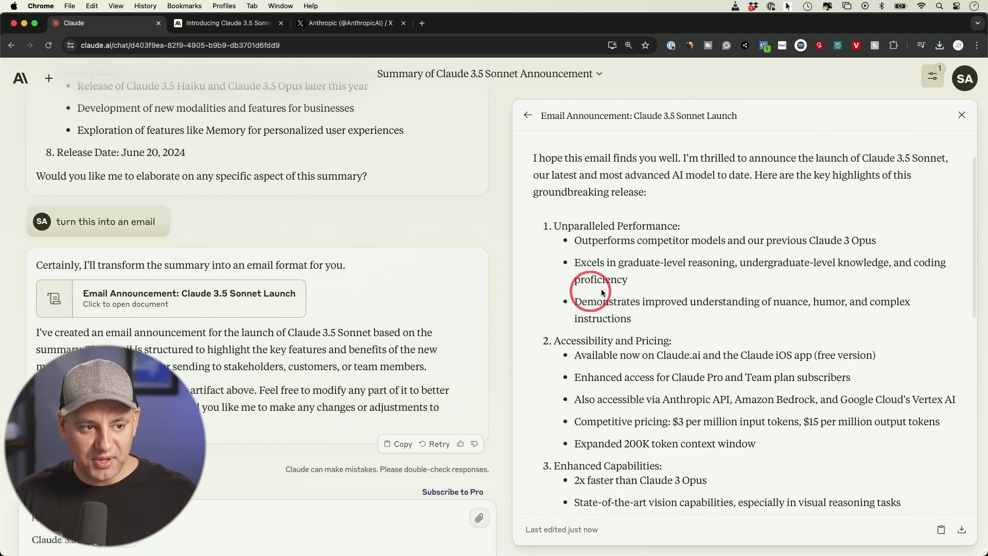
{"action": "scroll", "coordinate": [654, 288], "scroll_direction": "down", "scroll_amount": 14}
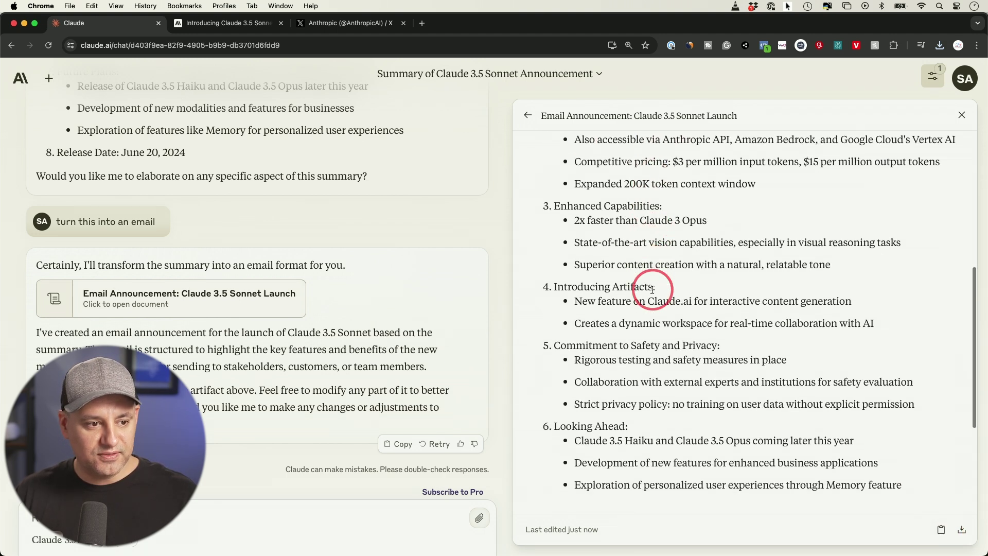
{"action": "scroll", "coordinate": [652, 290], "scroll_direction": "down", "scroll_amount": 2}
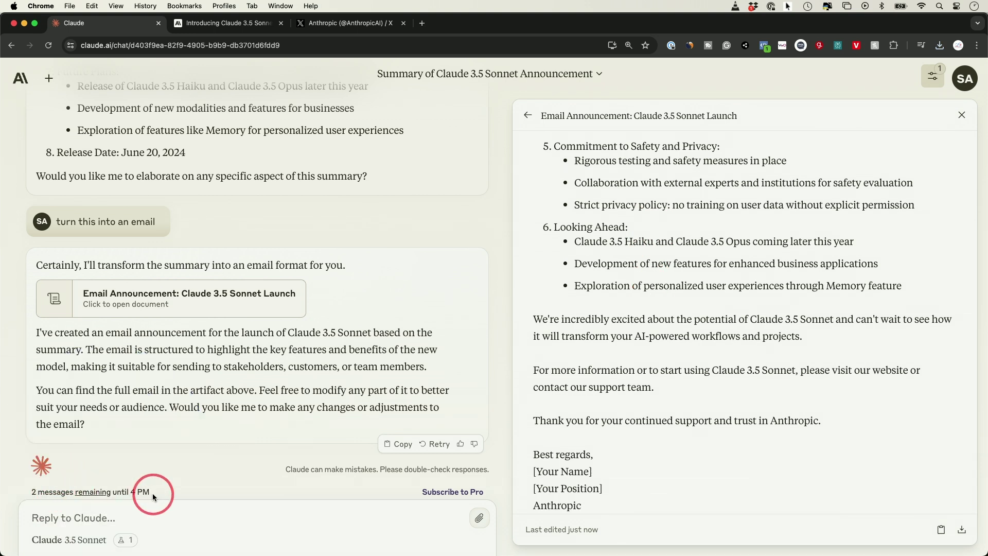
{"action": "scroll", "coordinate": [669, 400], "scroll_direction": "up", "scroll_amount": 20}
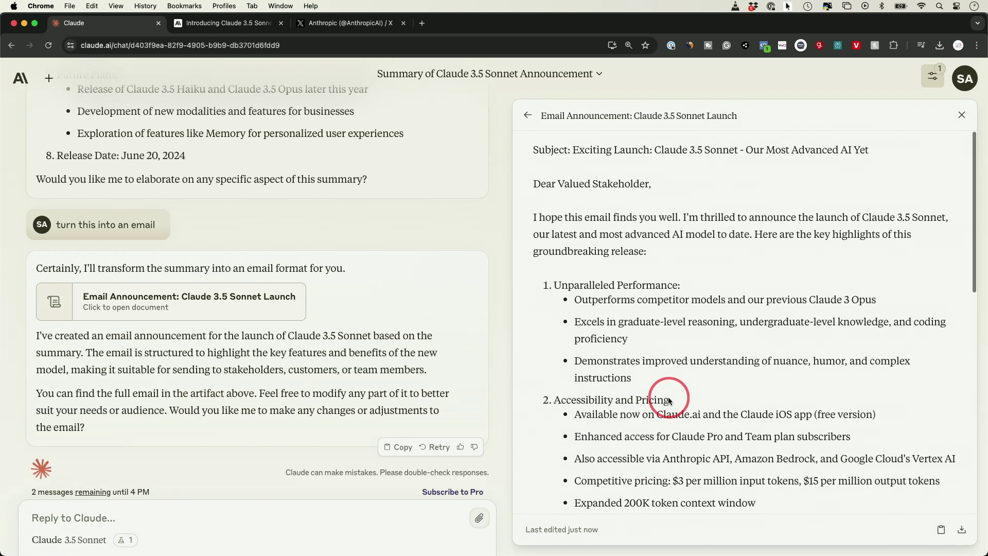
{"action": "scroll", "coordinate": [359, 369], "scroll_direction": "up", "scroll_amount": 1}
{"action": "scroll", "coordinate": [360, 372], "scroll_direction": "down", "scroll_amount": 1}
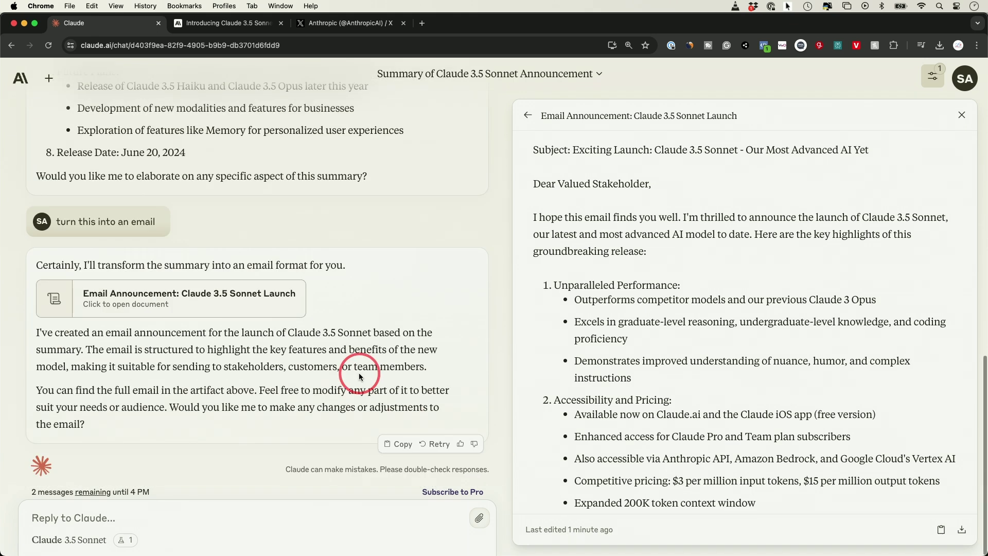